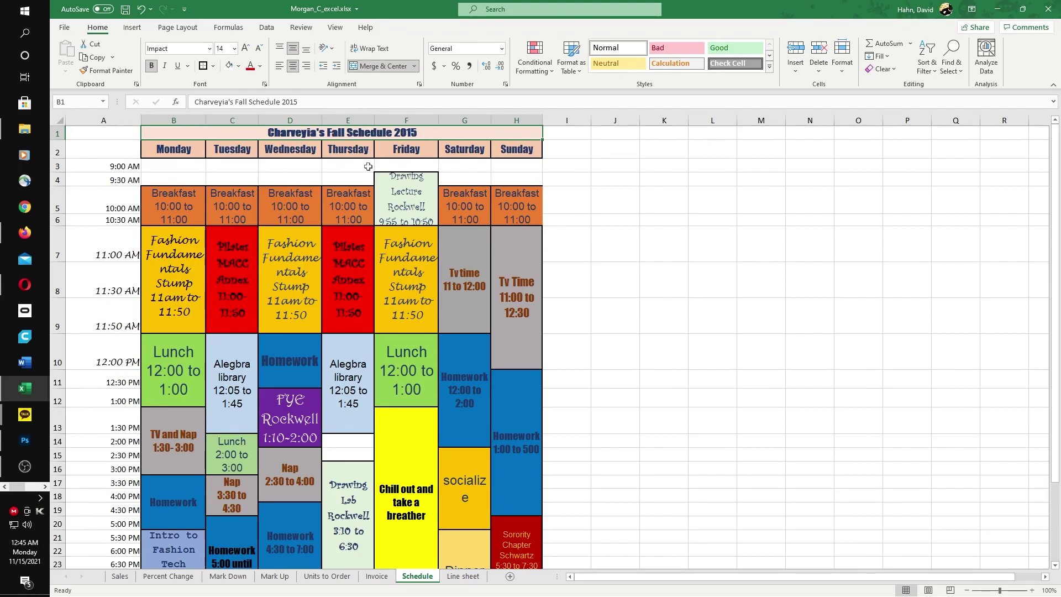
# Step: Enter Monday in J2 and fill Tuesday through Friday across to N2
pyautogui.click(616, 149)
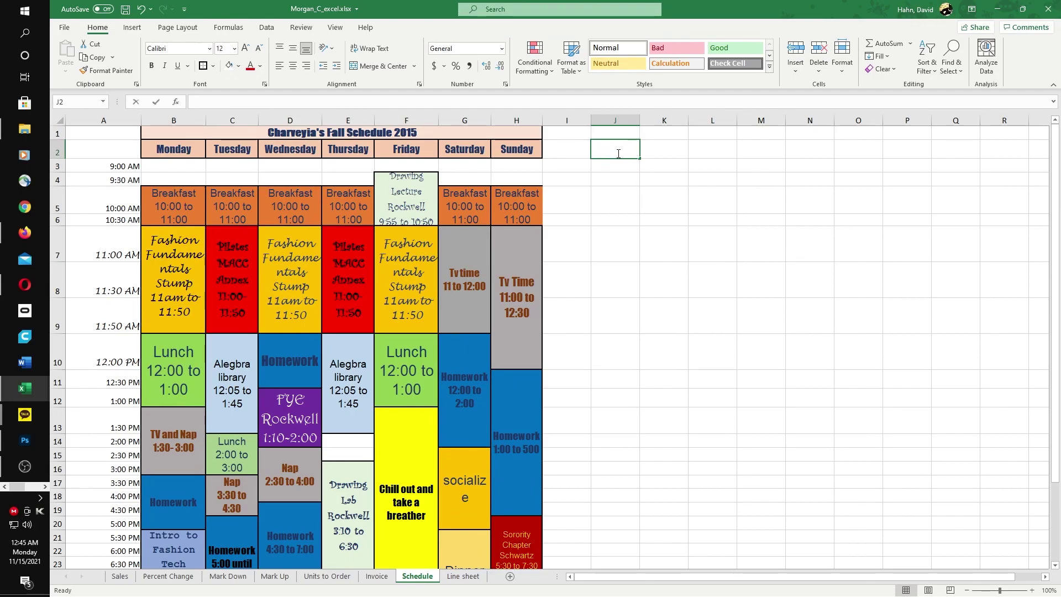
pyautogui.write('monay')
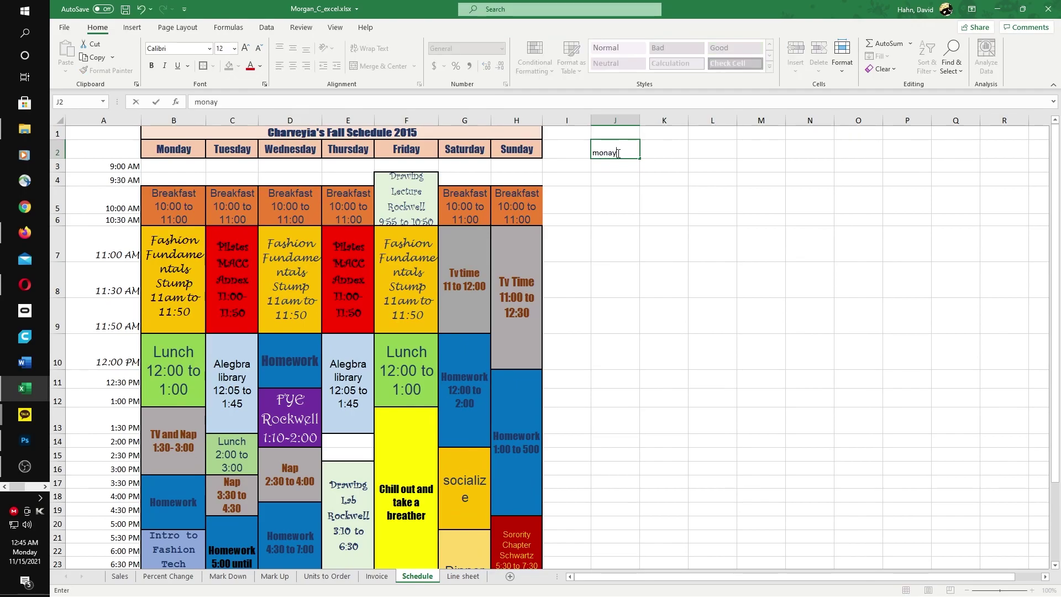
pyautogui.hotkey('ctrl', 'Return')
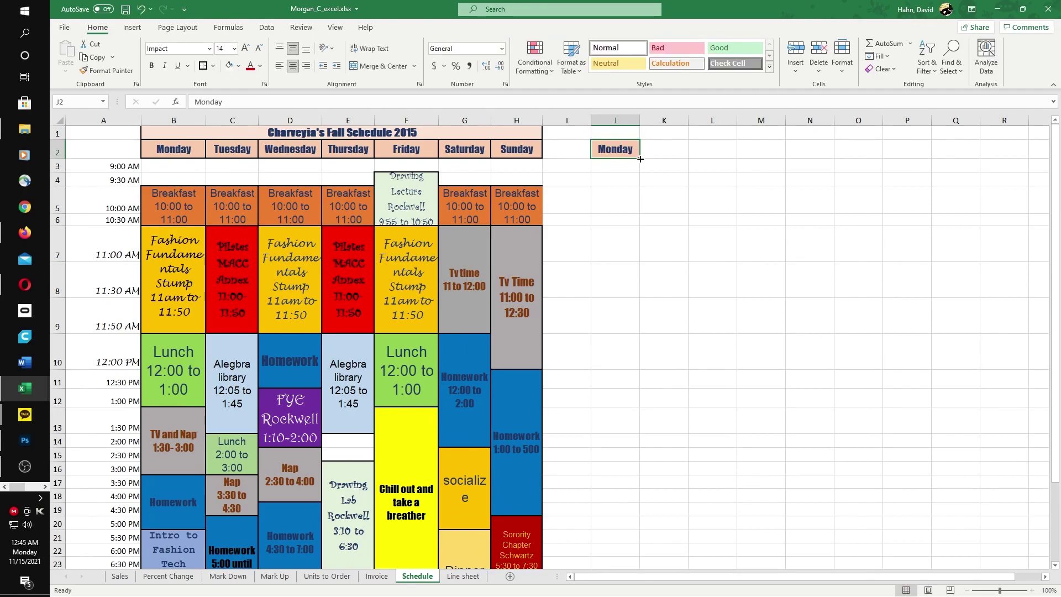
pyautogui.moveTo(640, 158); pyautogui.dragTo(849, 148)
pyautogui.click(776, 191)
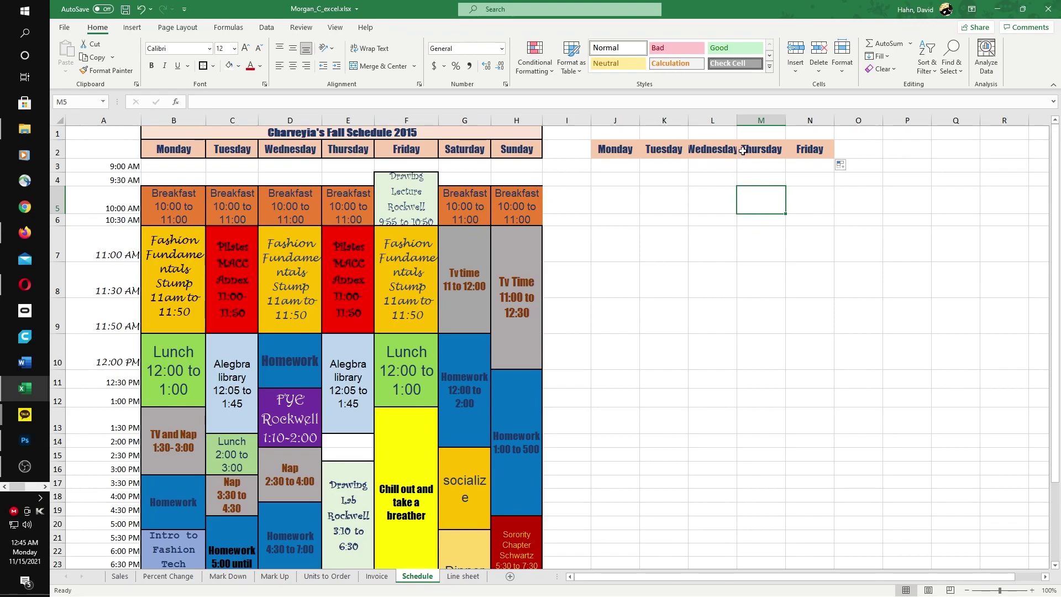
# Step: Widen column L so Wednesday fits
pyautogui.click(712, 121)
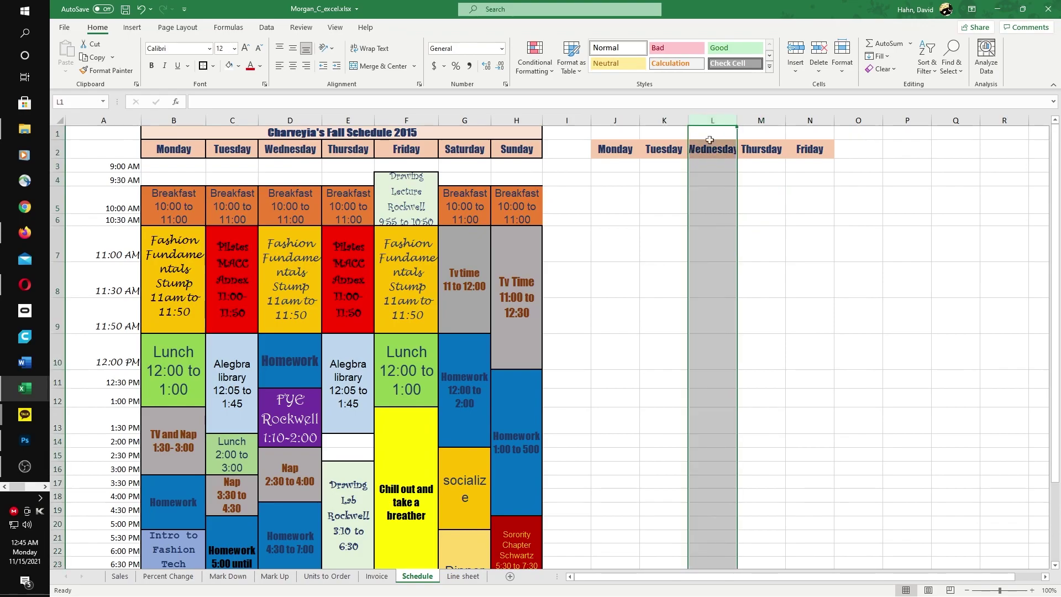
pyautogui.moveTo(736, 120); pyautogui.dragTo(745, 120)
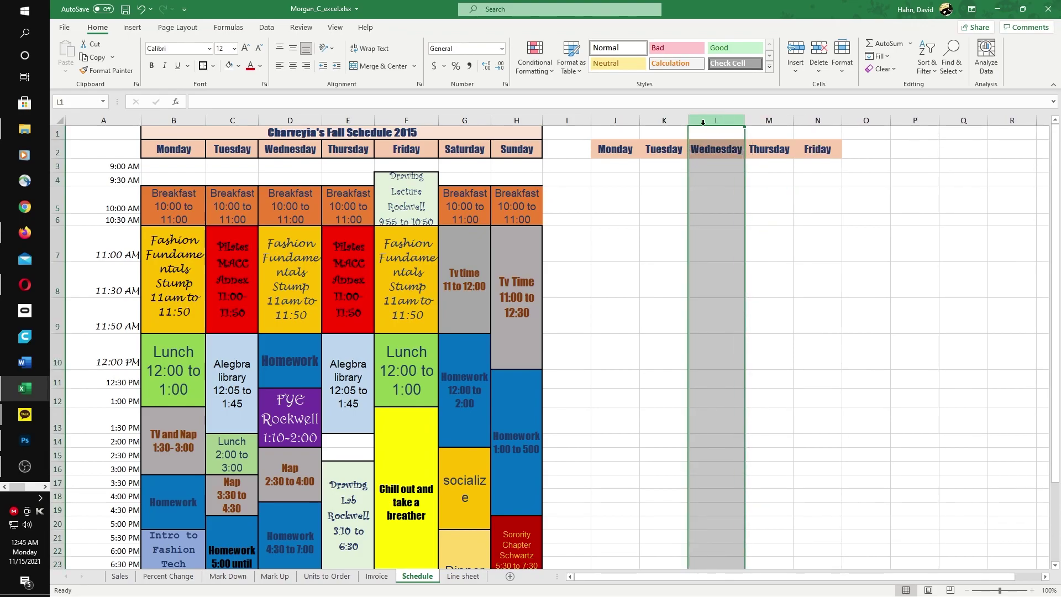
pyautogui.click(710, 199)
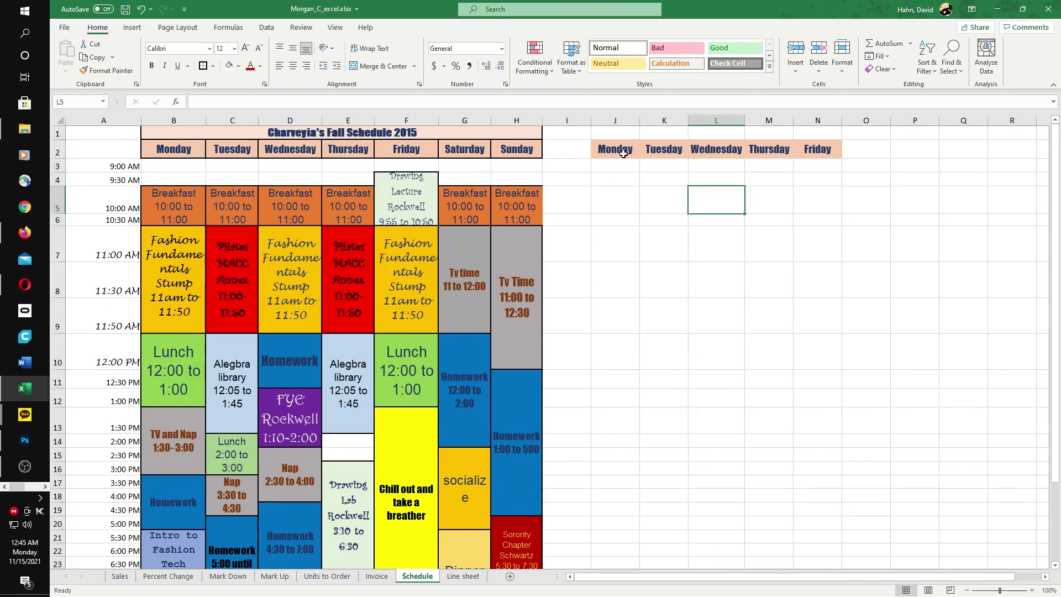
# Step: Move the weekday headers to L2:P2, widen column M for Tuesday, and check the time formats
pyautogui.click(635, 149)
pyautogui.moveTo(636, 147); pyautogui.dragTo(862, 161)
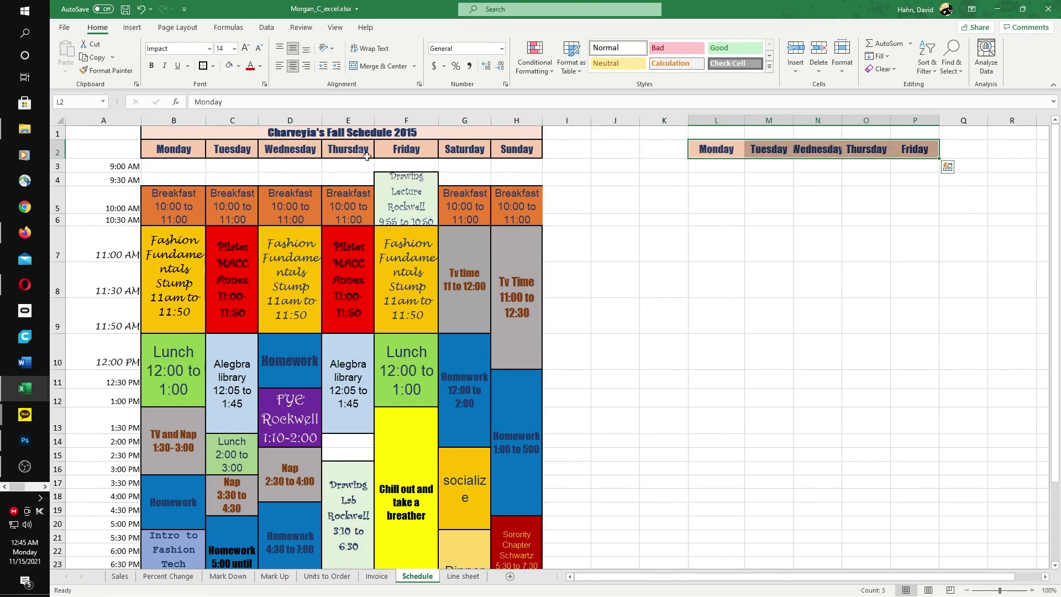
pyautogui.moveTo(793, 122); pyautogui.dragTo(842, 122)
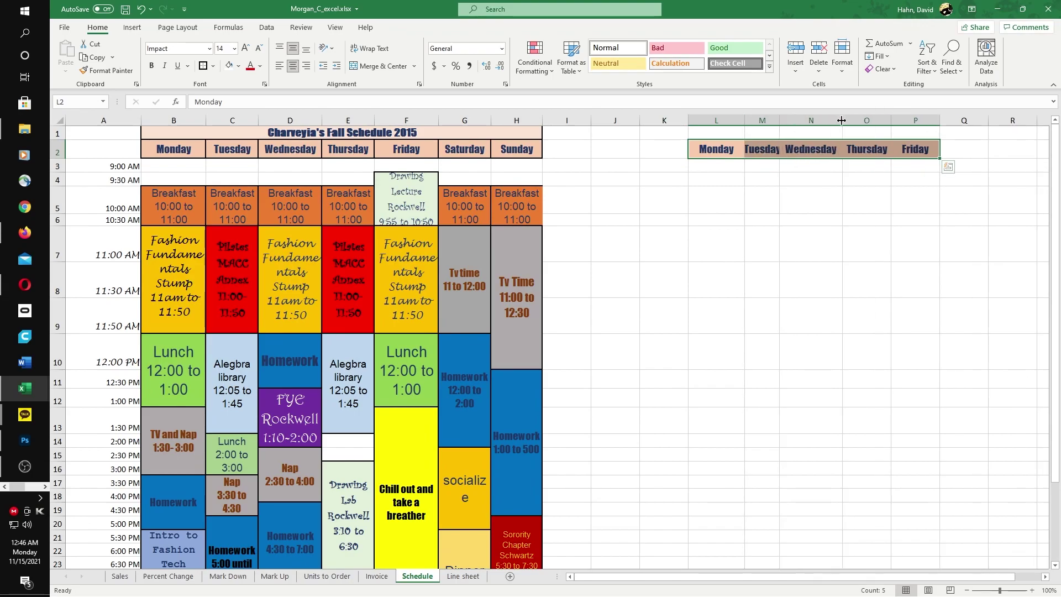
pyautogui.moveTo(778, 121); pyautogui.dragTo(792, 121)
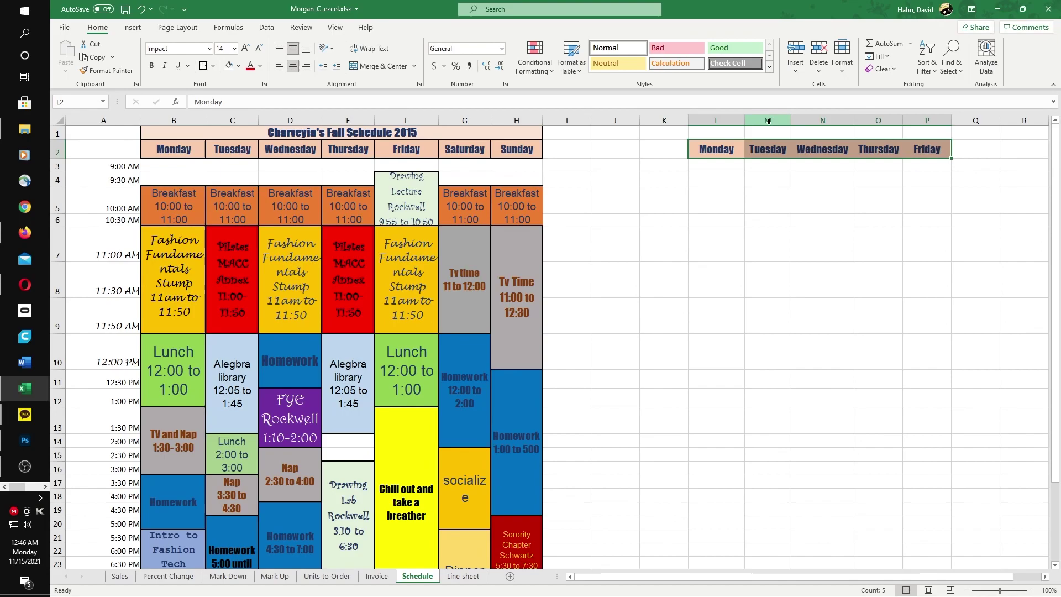
pyautogui.click(808, 205)
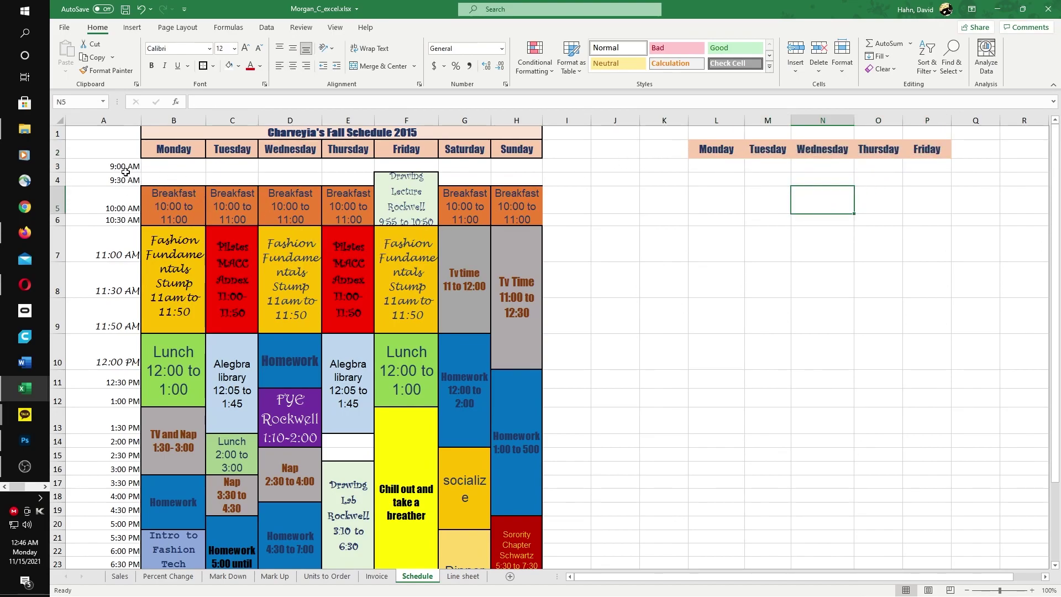
pyautogui.click(117, 203)
pyautogui.click(112, 253)
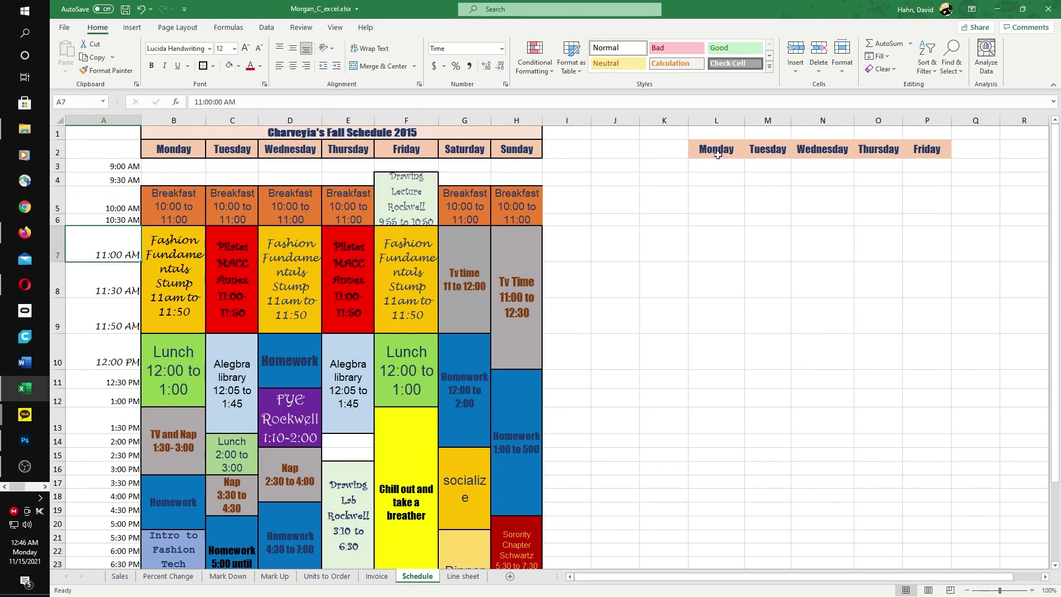
# Step: Enter 8:00 in K3 and select column K
pyautogui.click(670, 164)
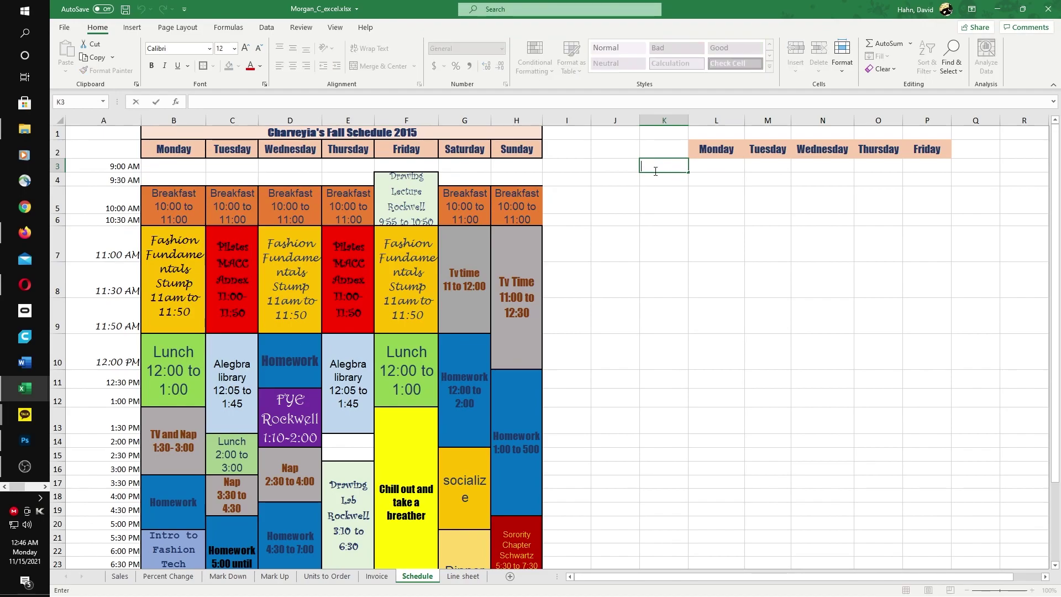
pyautogui.write('8:00')
pyautogui.click(665, 120)
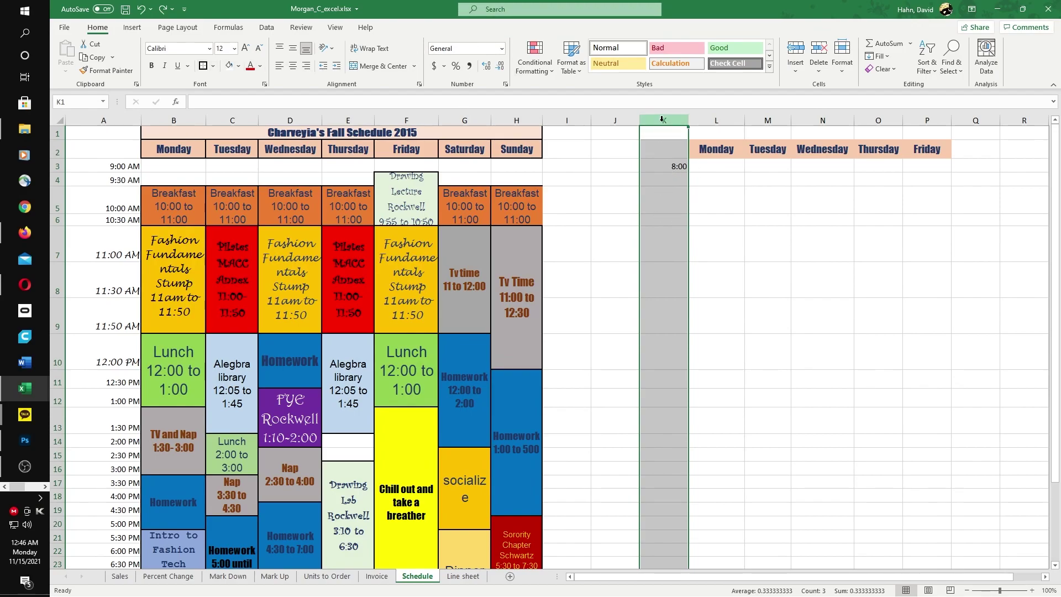
# Step: Bring up Format Cells for column K and look through its Alignment, Font, Border, Fill and Protection tabs
pyautogui.rightClick(664, 122)
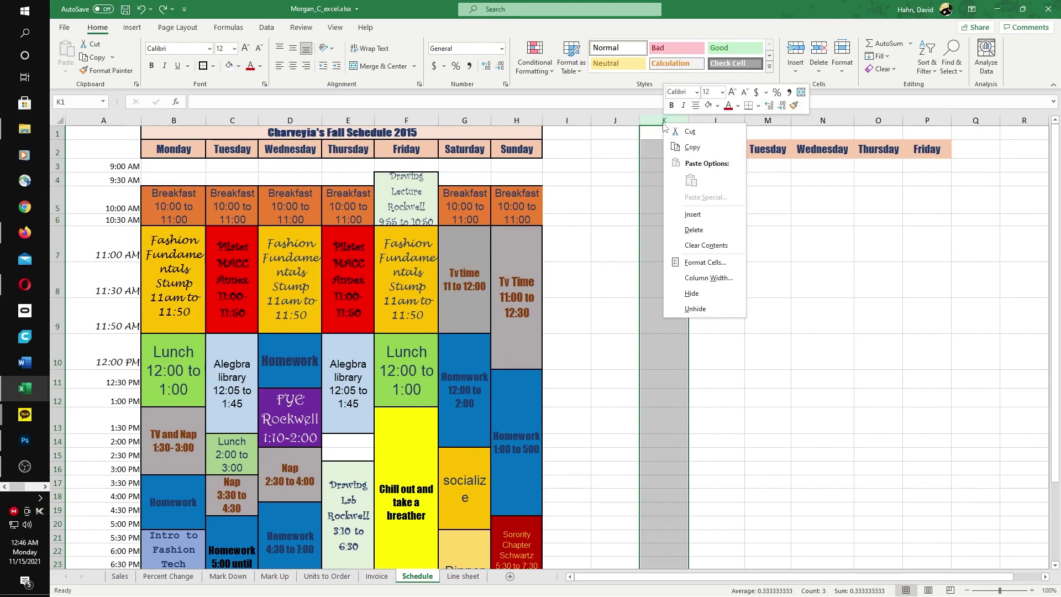
pyautogui.click(690, 264)
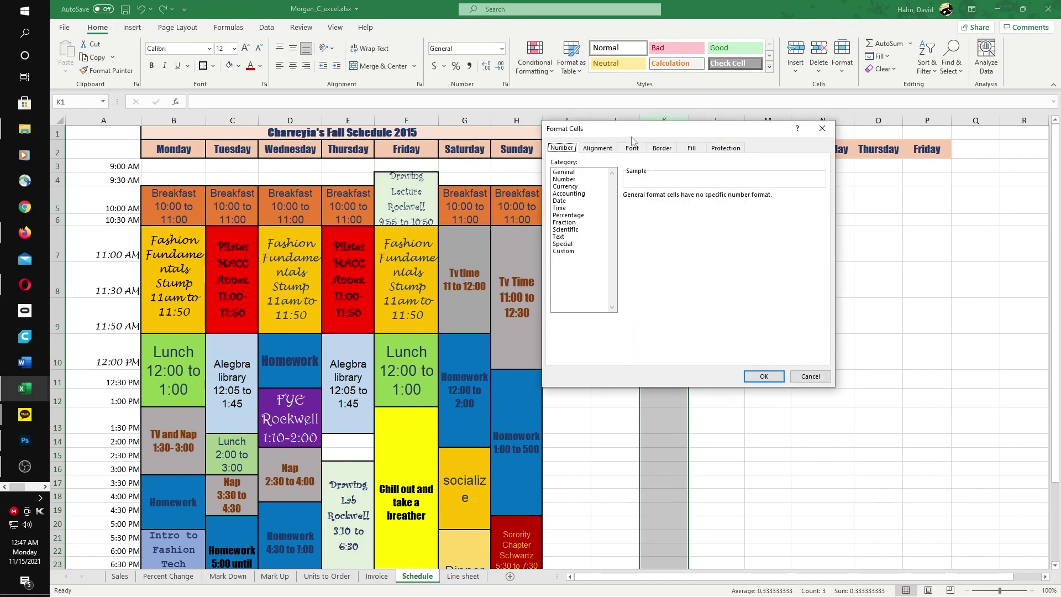
pyautogui.moveTo(635, 130); pyautogui.dragTo(794, 216)
pyautogui.click(753, 238)
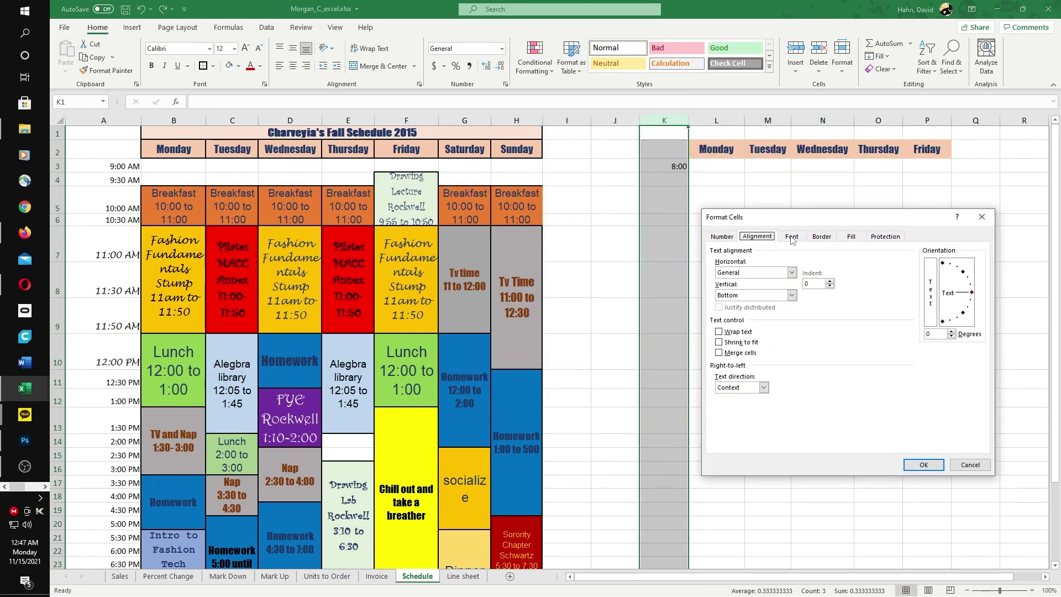
pyautogui.click(793, 238)
pyautogui.click(821, 238)
pyautogui.click(852, 237)
pyautogui.click(886, 238)
pyautogui.click(824, 238)
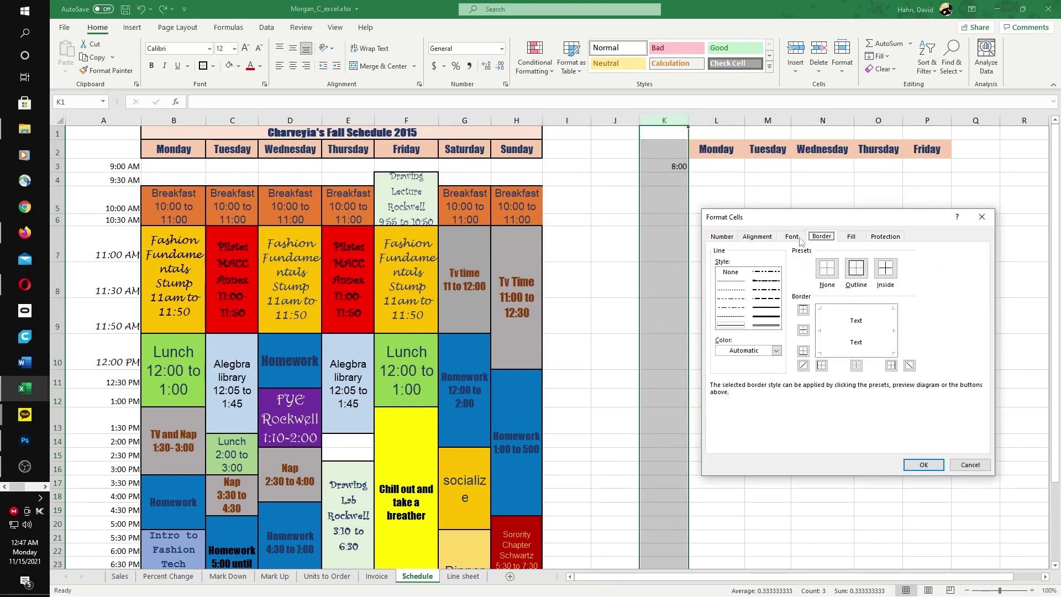
pyautogui.click(772, 238)
# Step: Format column K with the 1:30 PM Time style
pyautogui.click(722, 237)
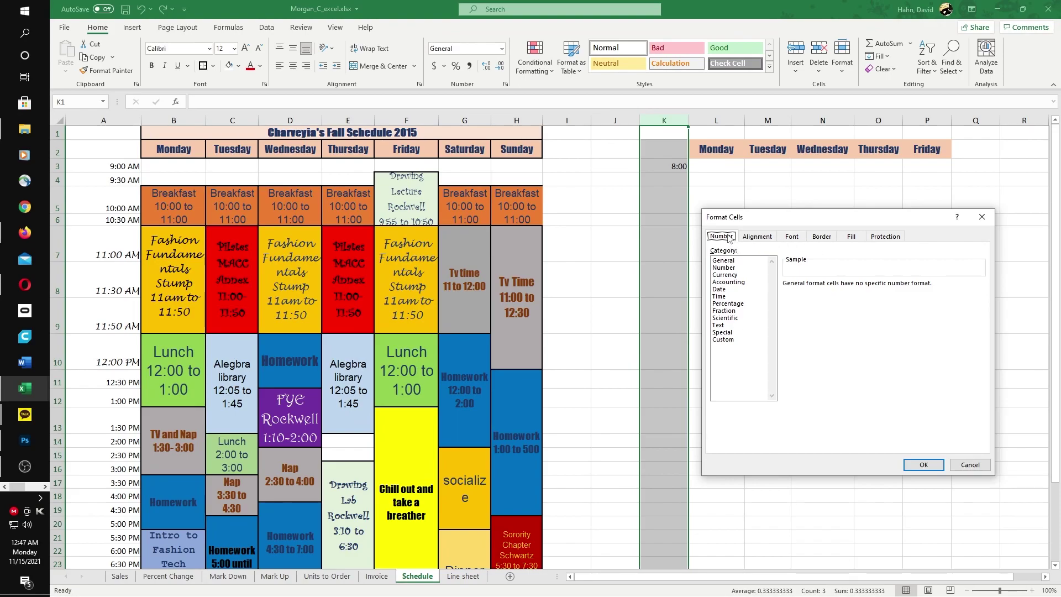
pyautogui.click(719, 297)
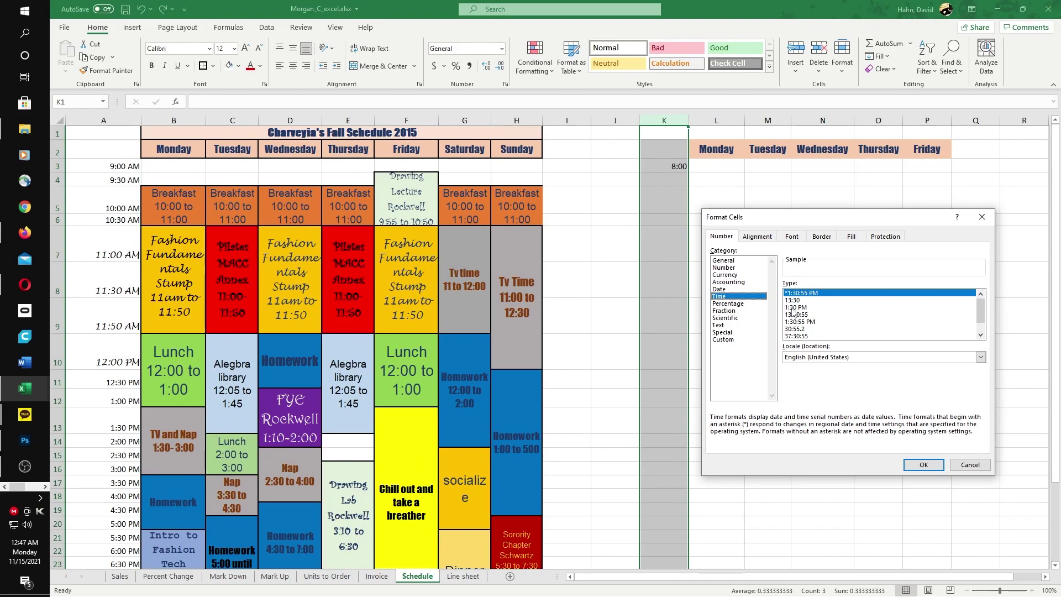
pyautogui.click(793, 308)
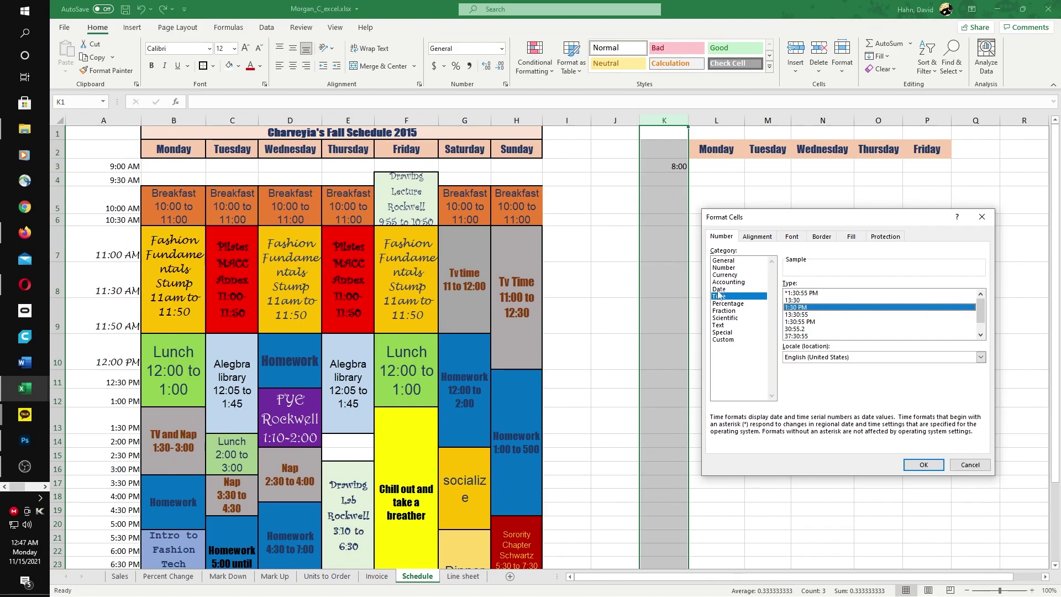
pyautogui.click(924, 464)
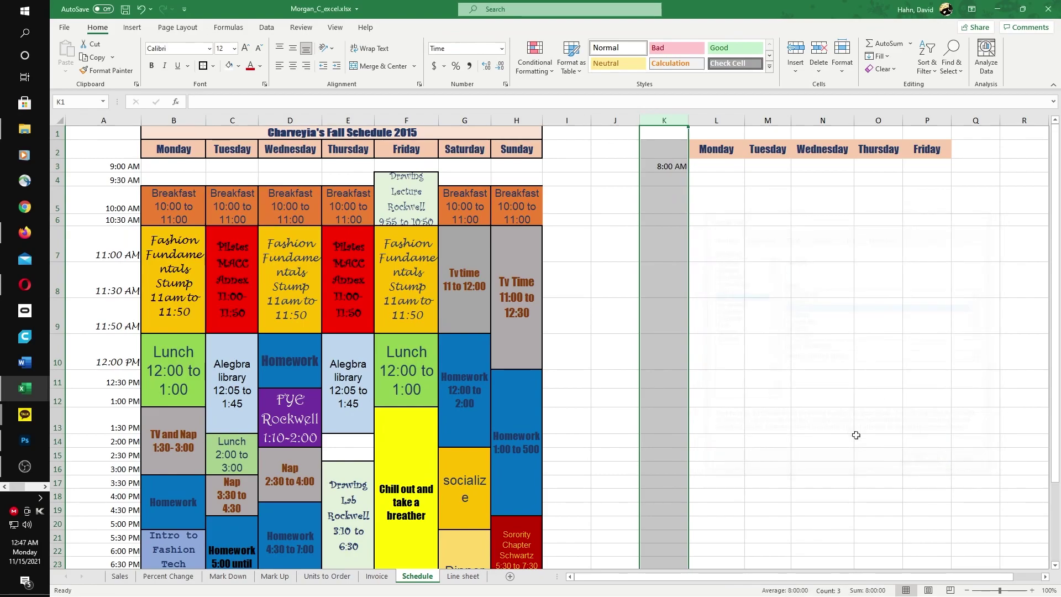
# Step: Enter 8:30 in K4 directly below the 8:00 AM start time
pyautogui.click(681, 169)
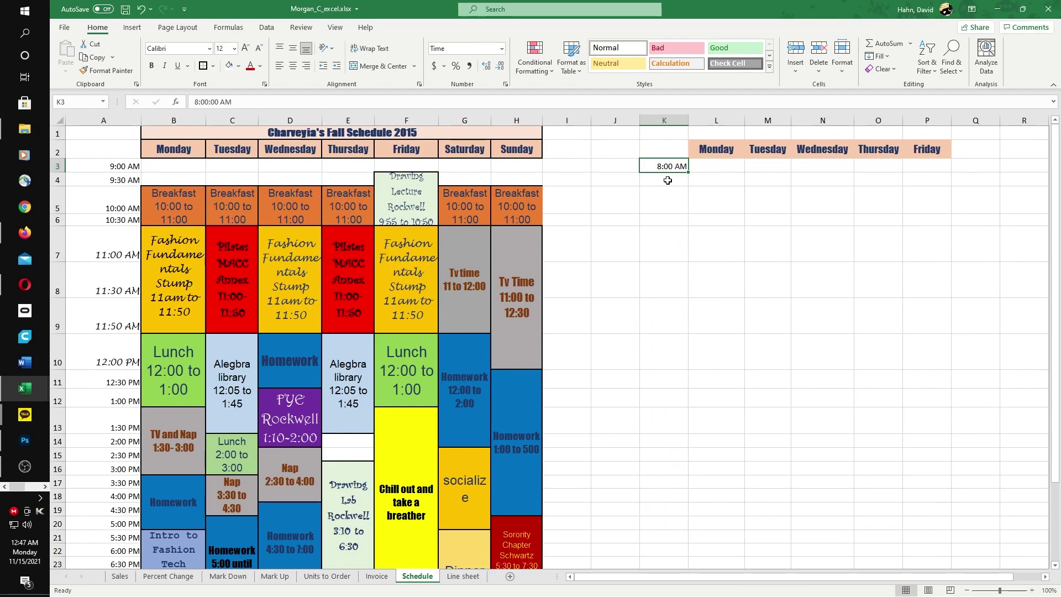
pyautogui.doubleClick(669, 180)
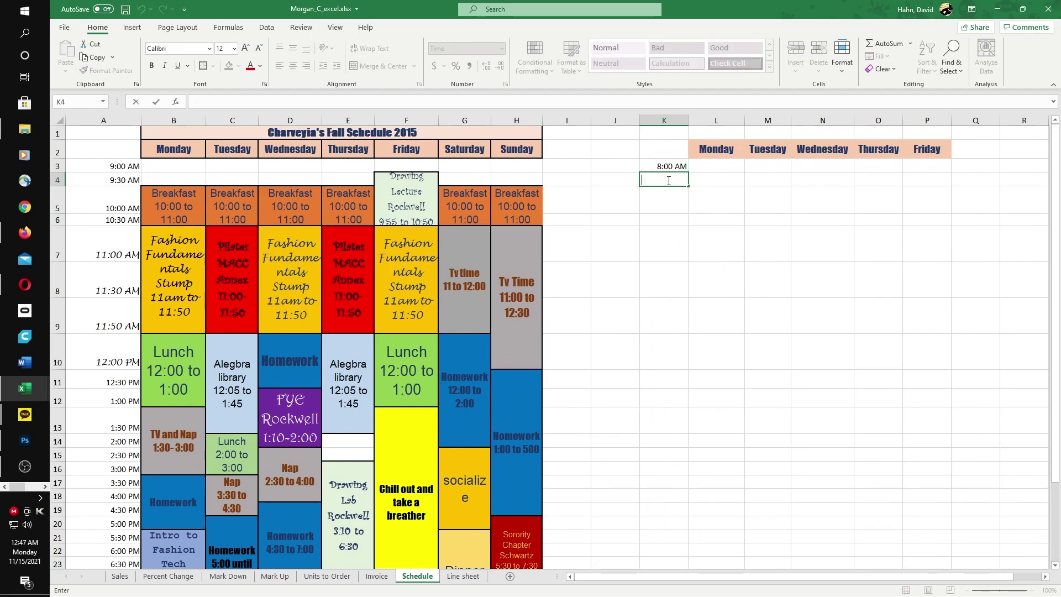
pyautogui.write('8:30')
pyautogui.press('Return')
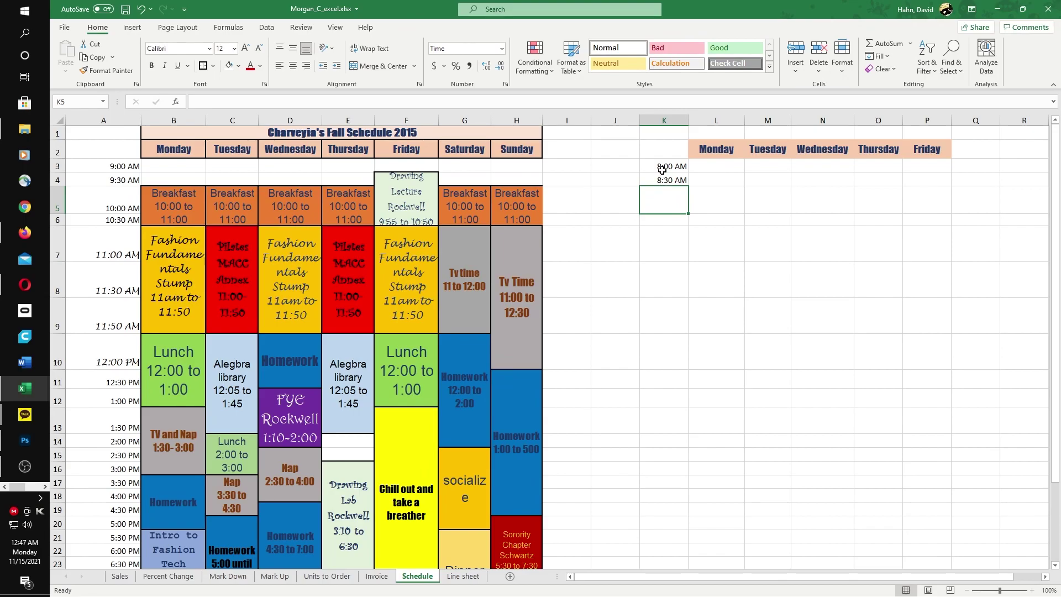
pyautogui.click(662, 168)
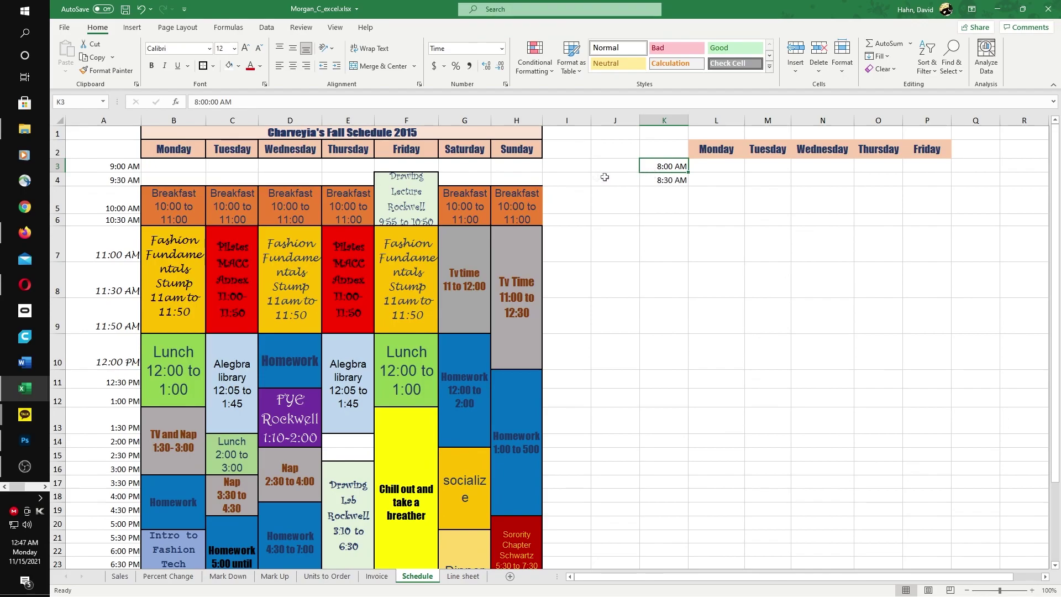
pyautogui.click(56, 167)
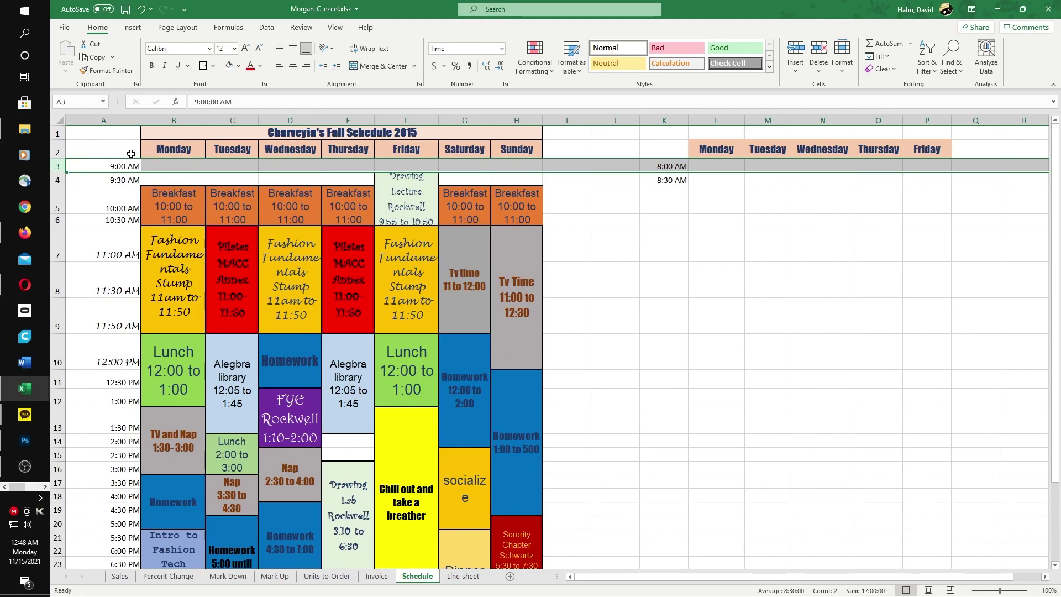
# Step: Insert a blank row 3 above the 9:00 AM row, redoing it after one undo, and edit K3
pyautogui.rightClick(58, 167)
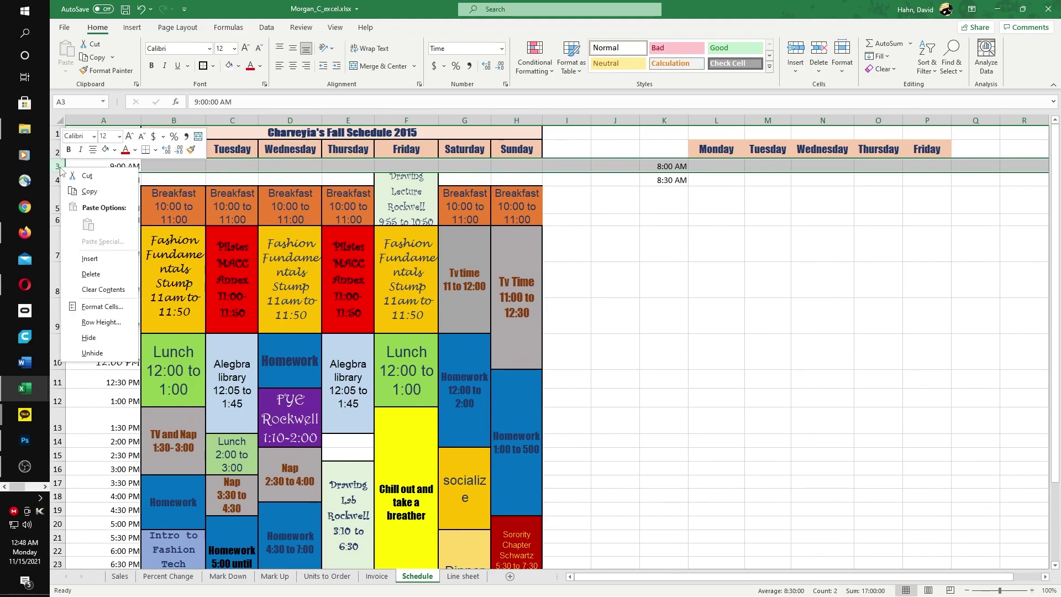
pyautogui.click(90, 258)
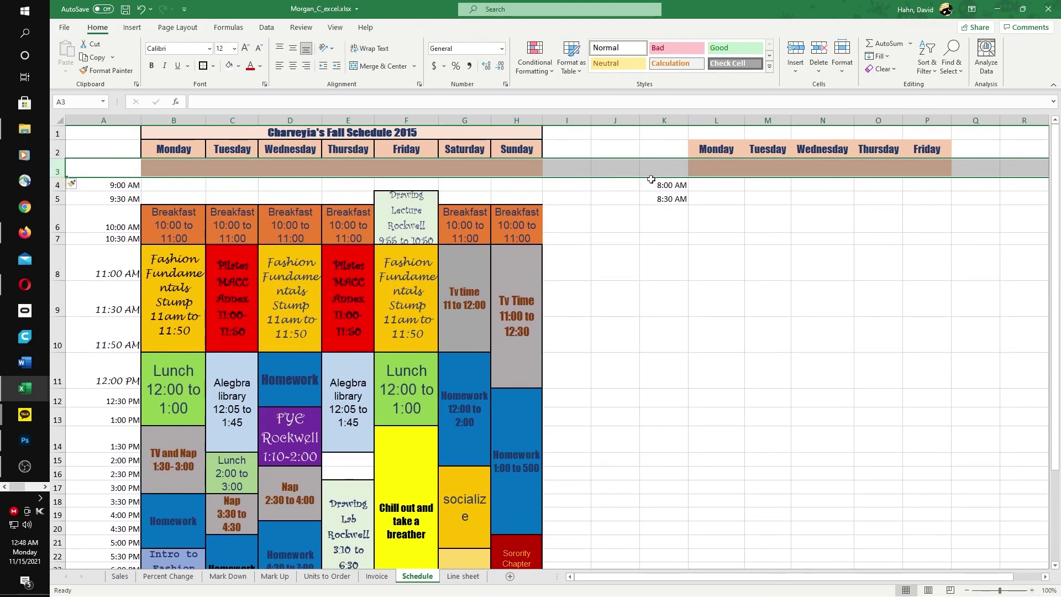
pyautogui.hotkey('ctrl', 'z')
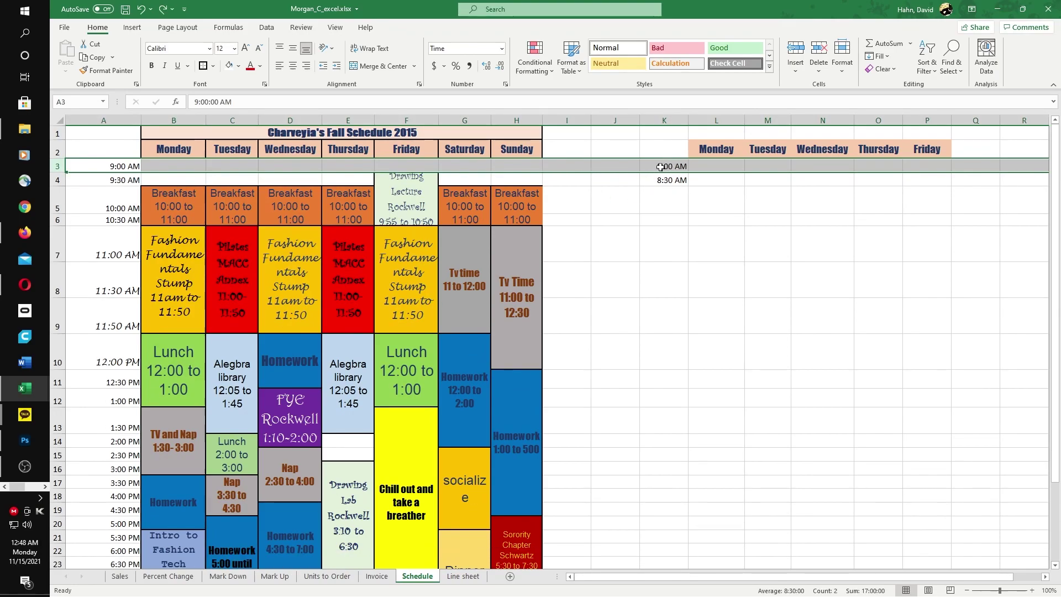
pyautogui.rightClick(56, 165)
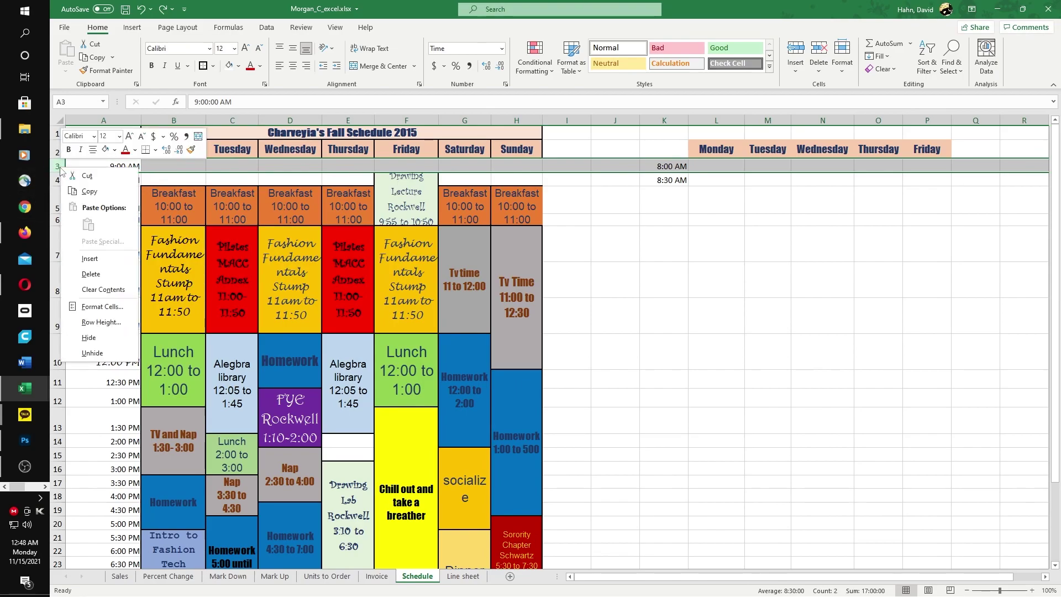
pyautogui.click(87, 257)
pyautogui.doubleClick(660, 168)
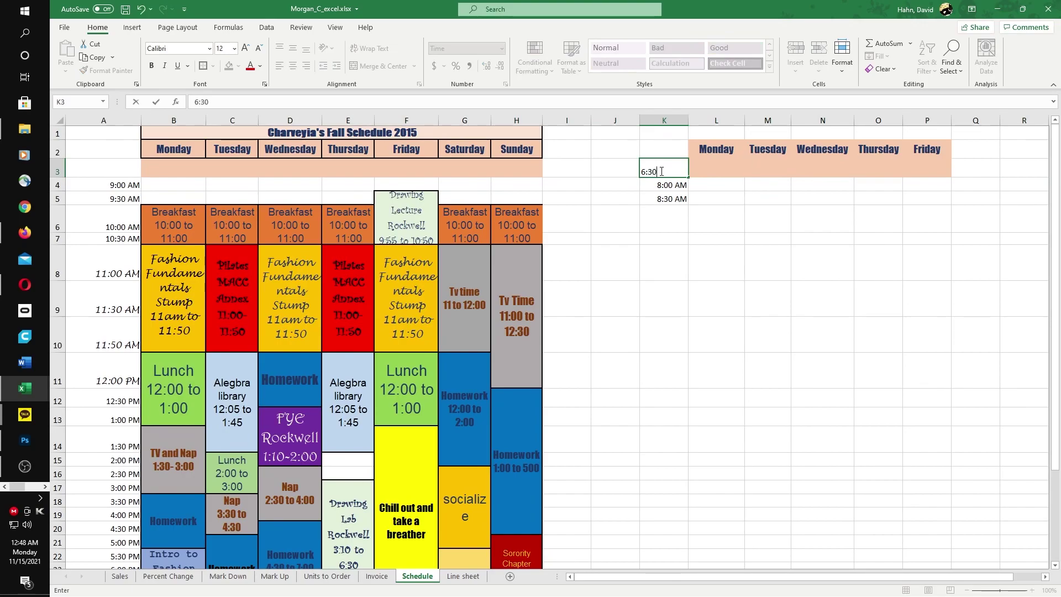
# Step: Confirm 6:30 AM in K3 and clear the old 8:00 and 8:30 entries from K4:K5
pyautogui.press('Return')
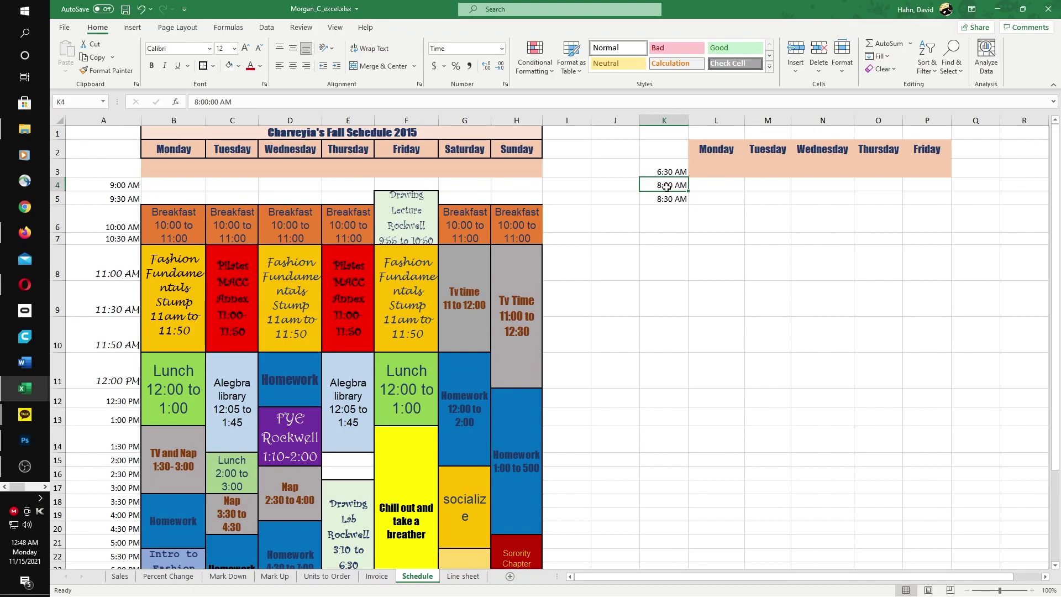
pyautogui.rightClick(660, 187)
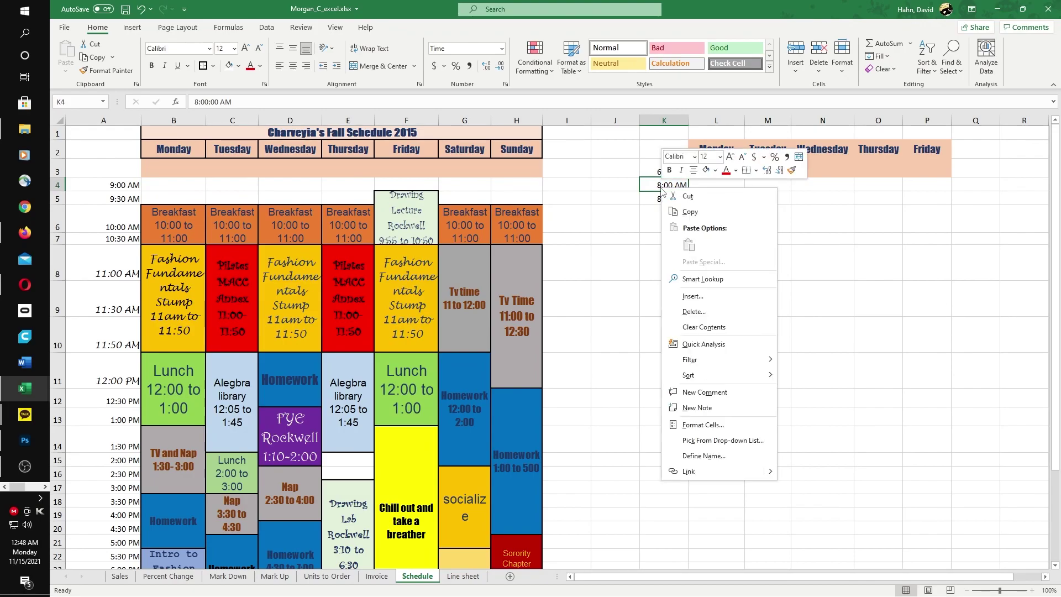
pyautogui.click(701, 332)
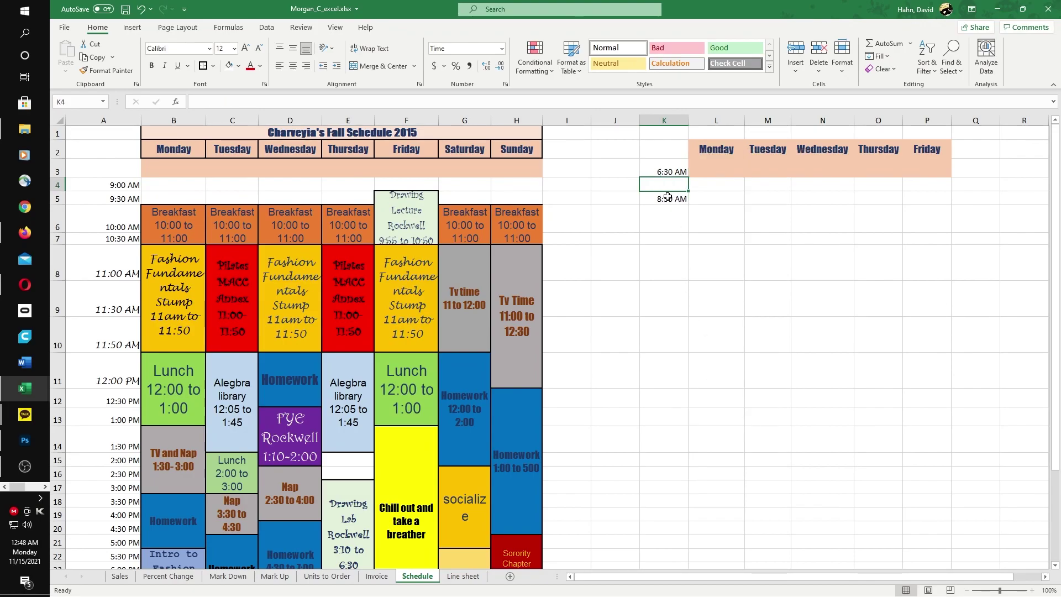
pyautogui.click(667, 197)
pyautogui.rightClick(668, 197)
pyautogui.click(708, 339)
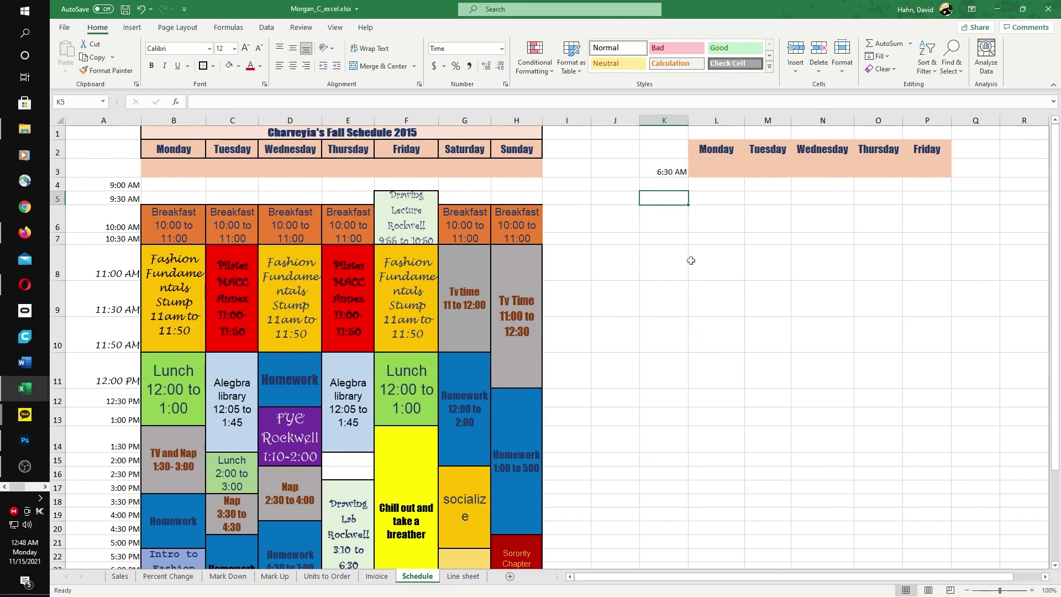
# Step: Enter 7:00 in K4 below 6:30 AM
pyautogui.click(670, 171)
pyautogui.click(672, 183)
pyautogui.doubleClick(672, 182)
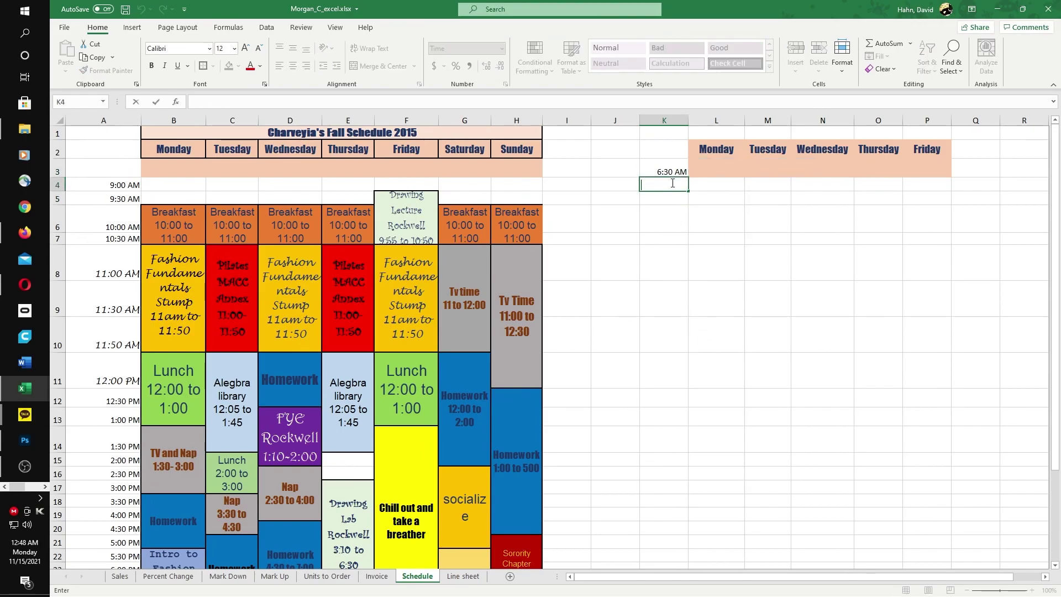
pyautogui.write('7:00')
pyautogui.press('Return')
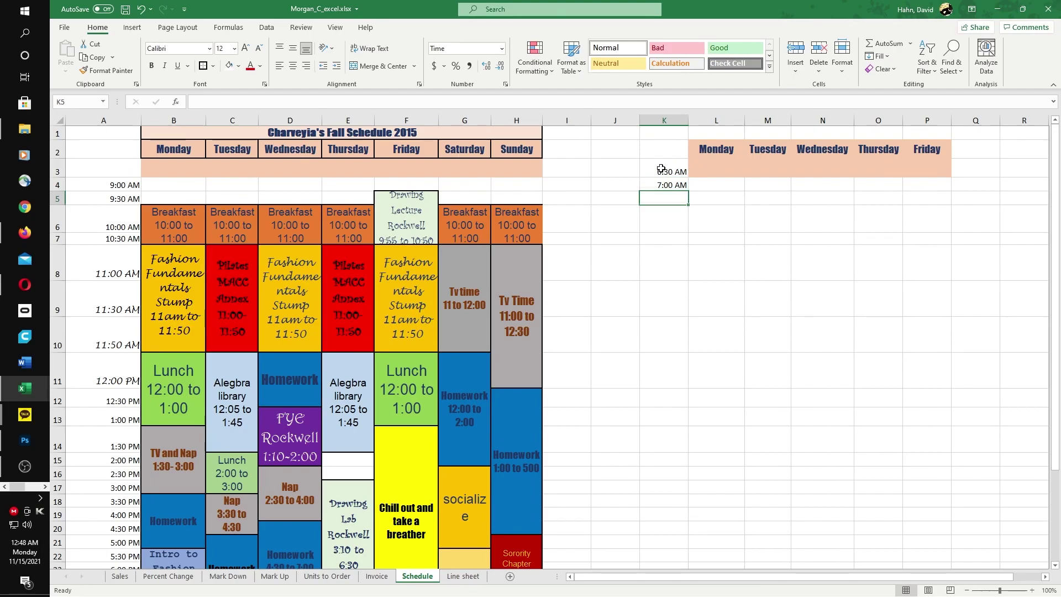
# Step: Extend the half-hour series from K3:K4 down column K past 4:00 PM
pyautogui.moveTo(660, 171); pyautogui.dragTo(670, 374)
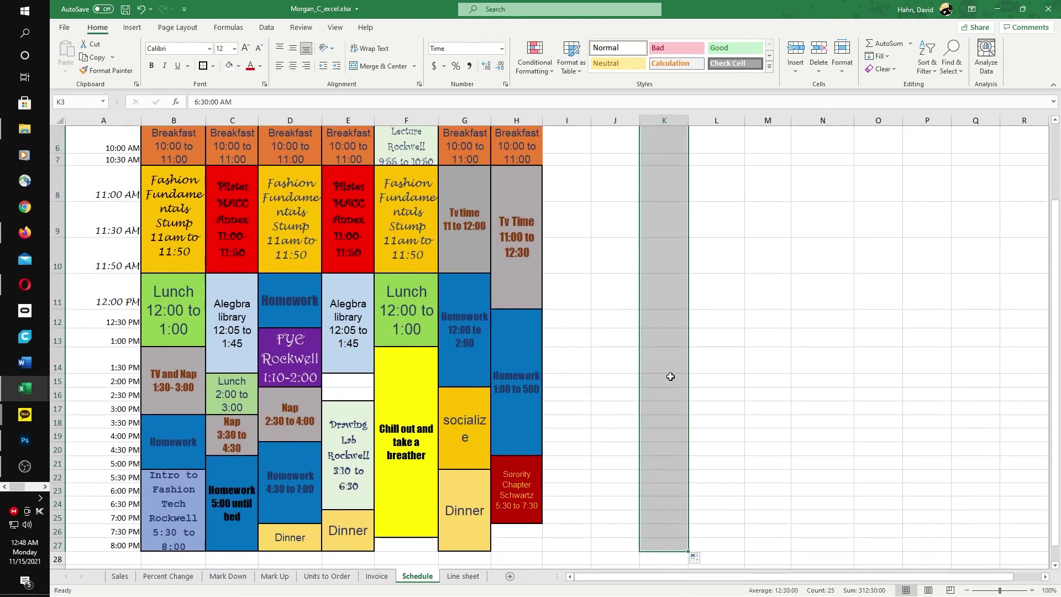
pyautogui.scroll(2, 672, 372)
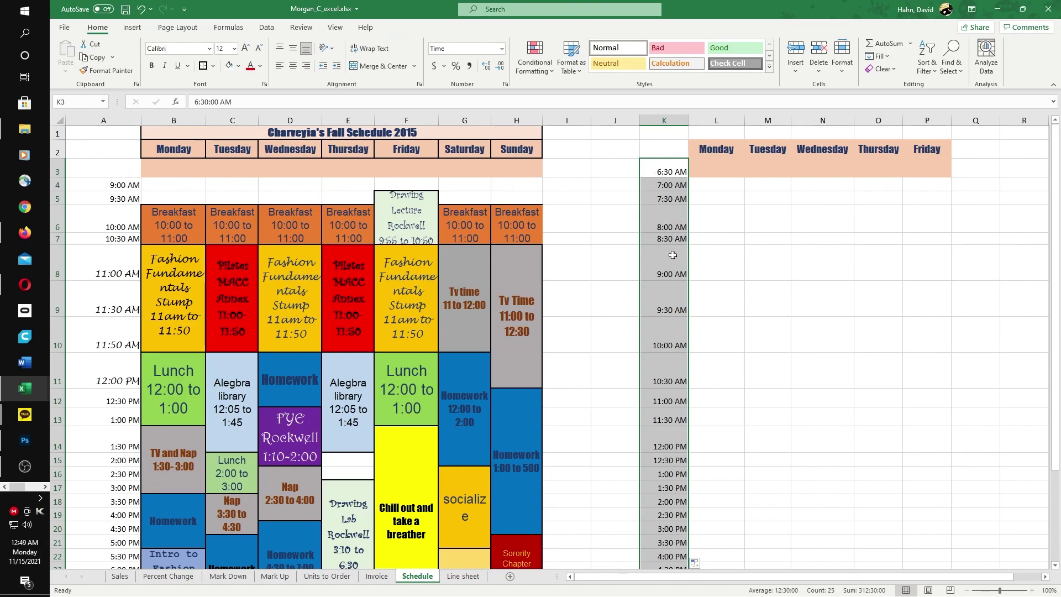
pyautogui.click(657, 309)
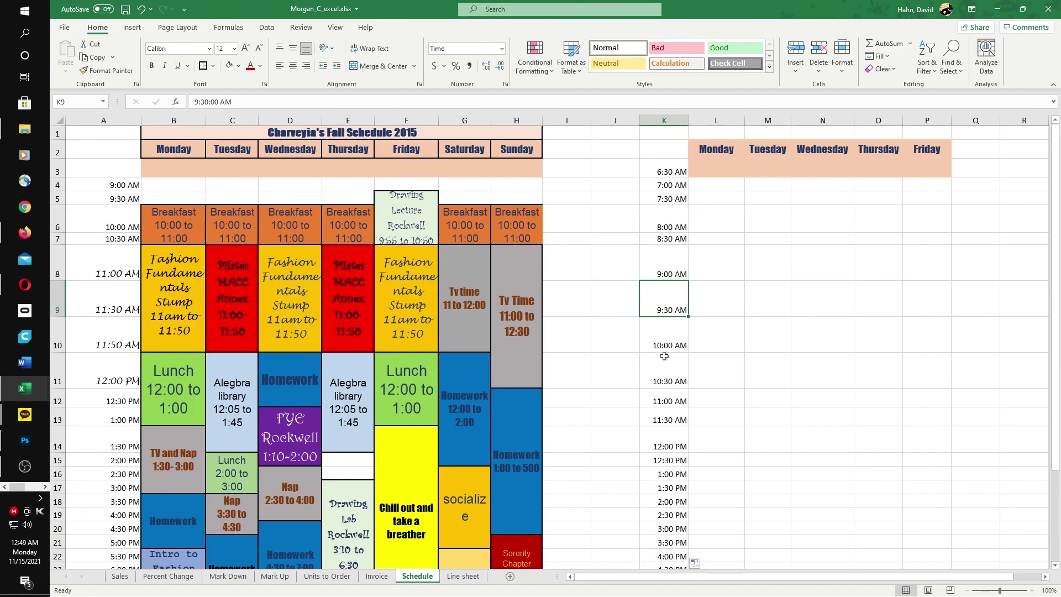
pyautogui.moveTo(663, 304); pyautogui.dragTo(662, 334)
pyautogui.click(663, 333)
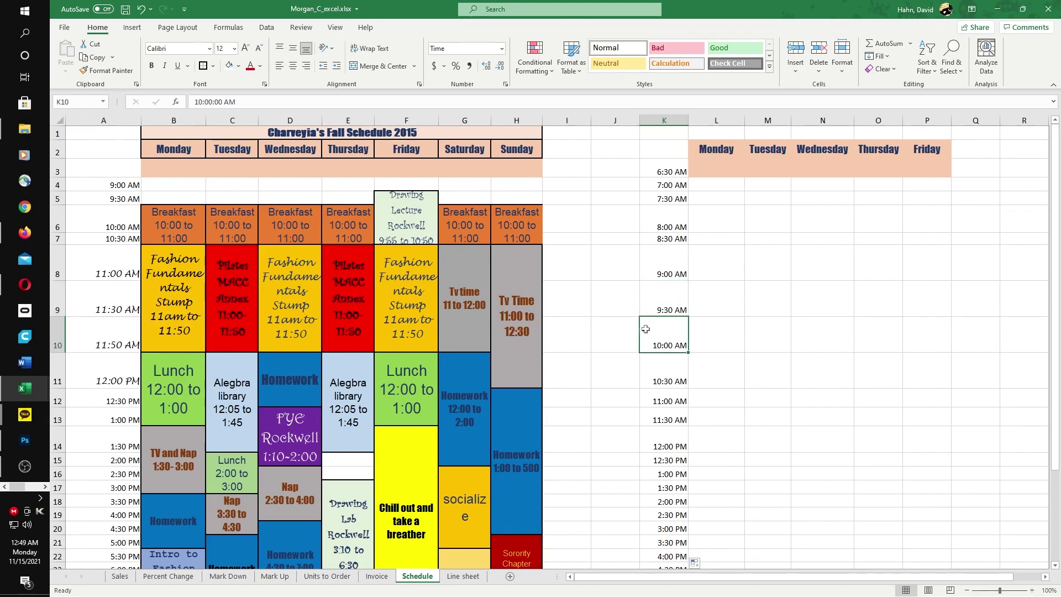
# Step: Insert a new row 10 above 10:00 AM and enter 9:55 in K10
pyautogui.click(58, 340)
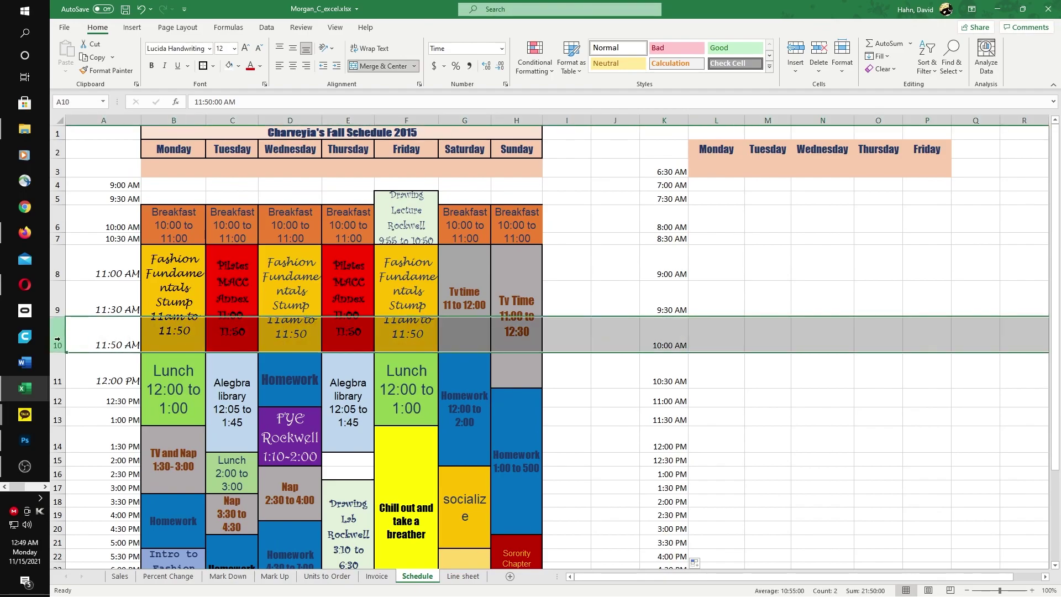
pyautogui.rightClick(60, 341)
pyautogui.click(89, 431)
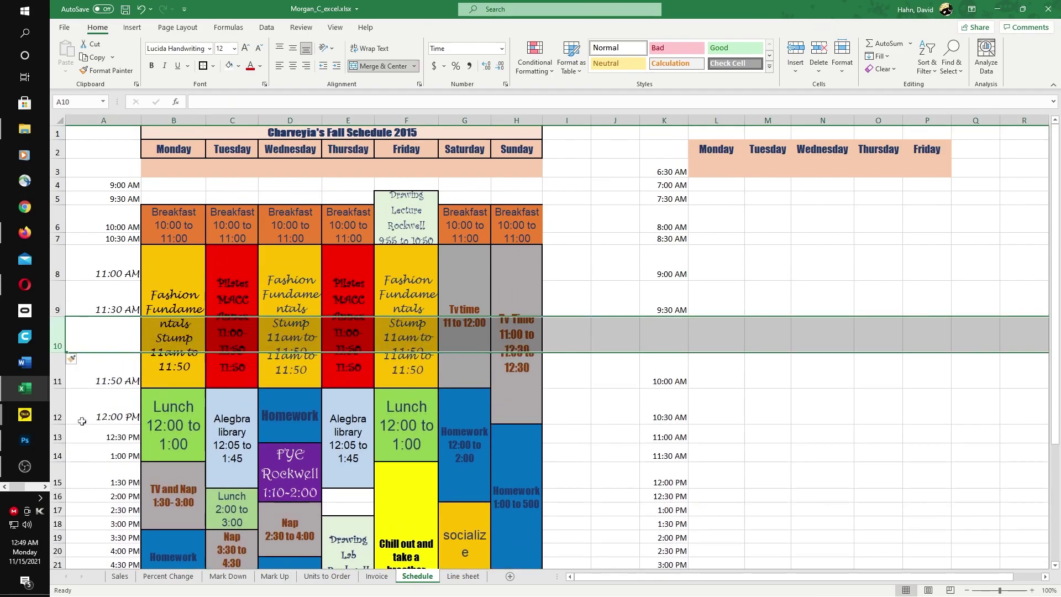
pyautogui.doubleClick(671, 334)
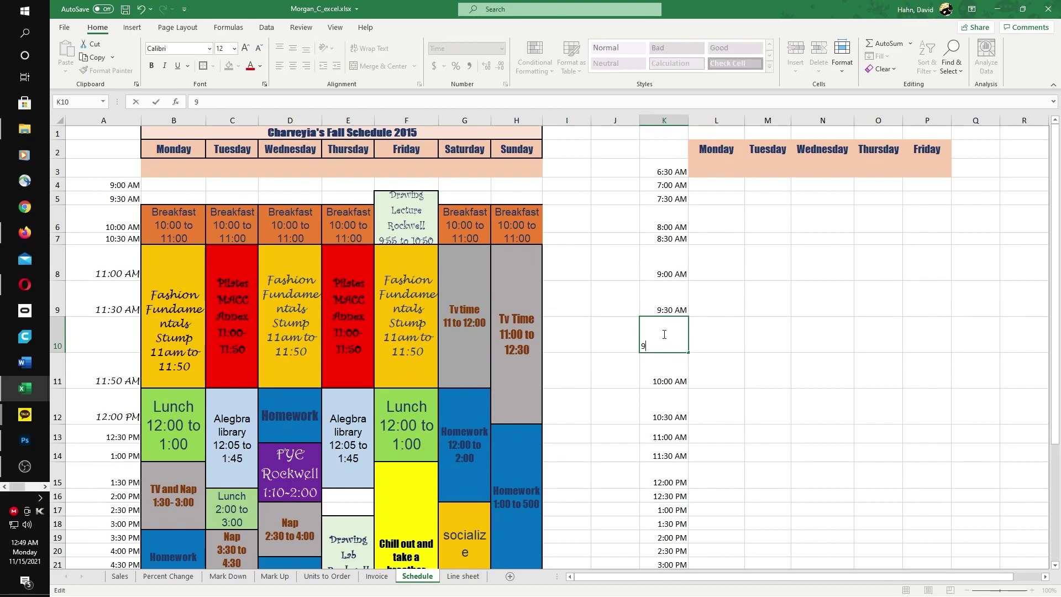
pyautogui.write('9:55')
pyautogui.press('Return')
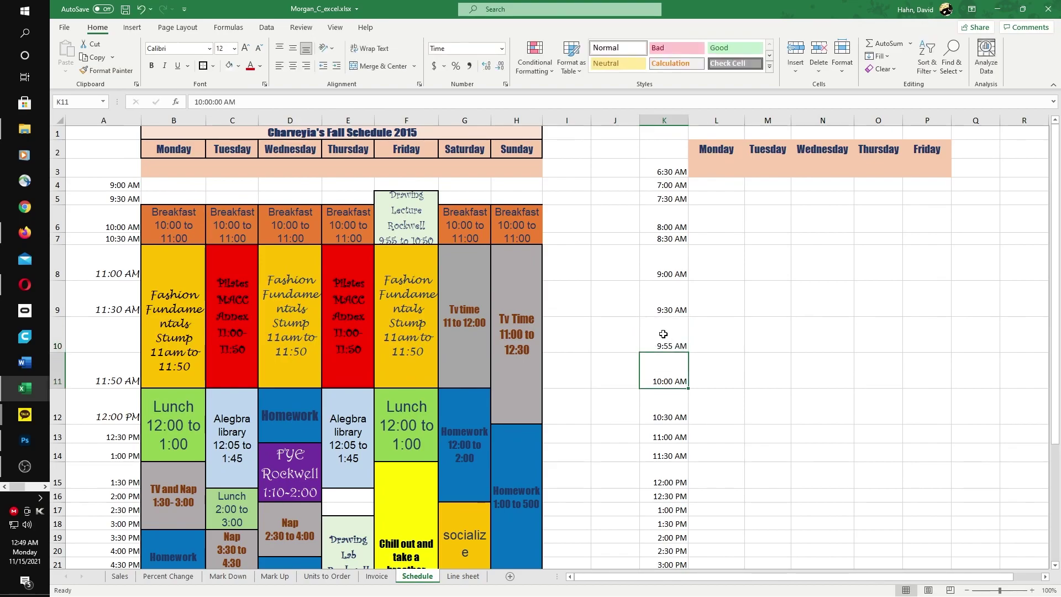
pyautogui.click(664, 334)
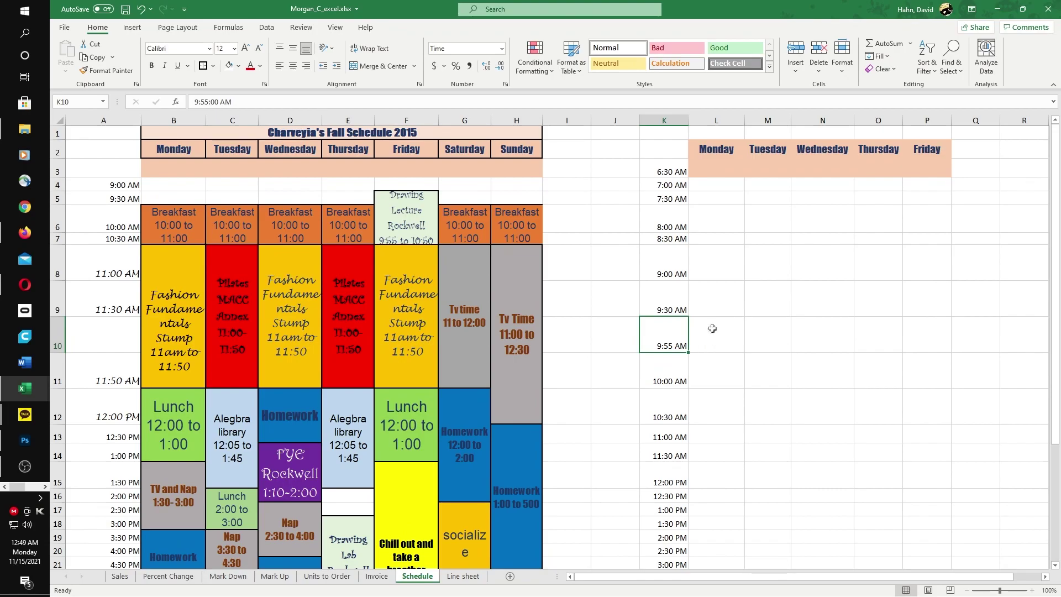
pyautogui.moveTo(713, 329); pyautogui.dragTo(727, 429)
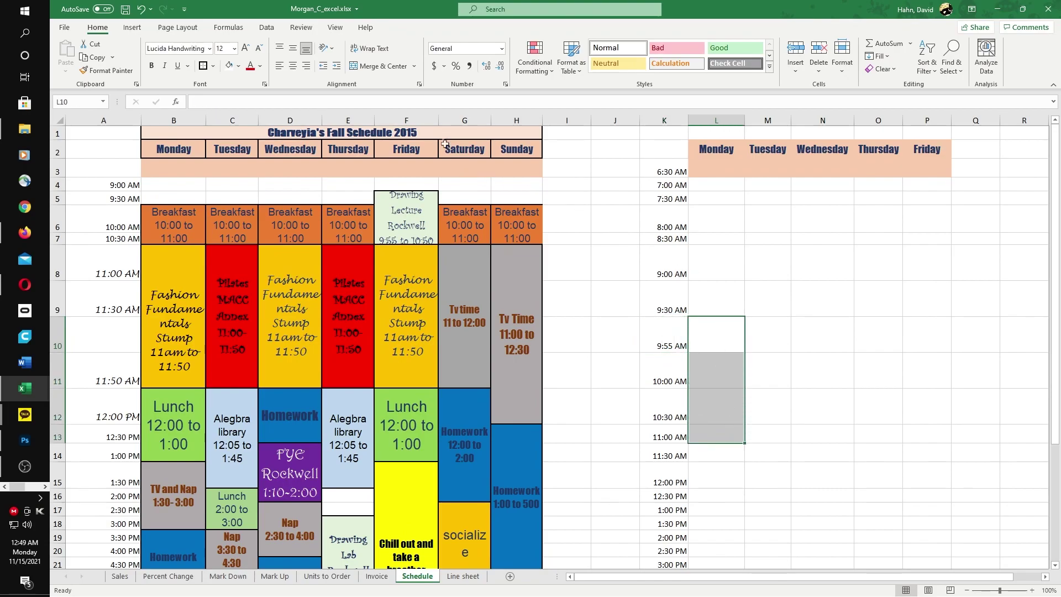
# Step: Merge L10:L13 into one centred cell and enter the Intro to fashion tech class name
pyautogui.click(385, 70)
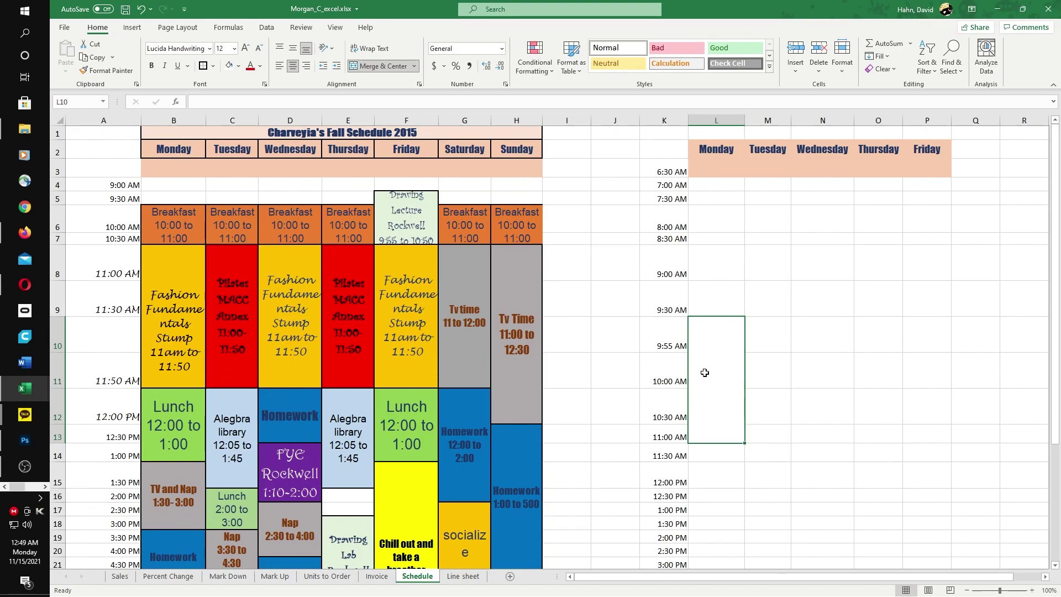
pyautogui.doubleClick(707, 381)
pyautogui.write('Int')
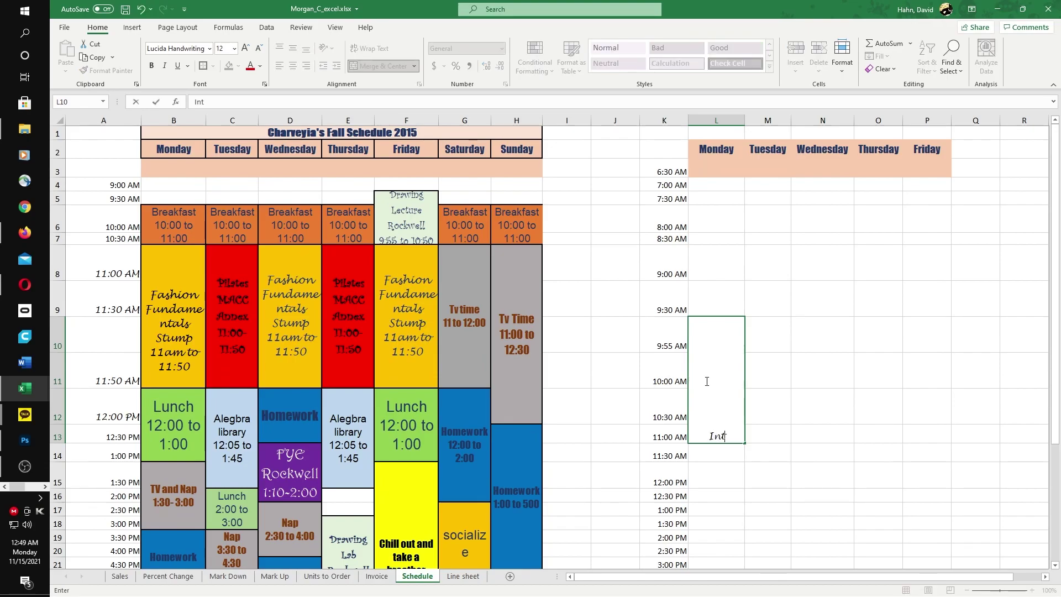
pyautogui.write('ro to fashion 9:55')
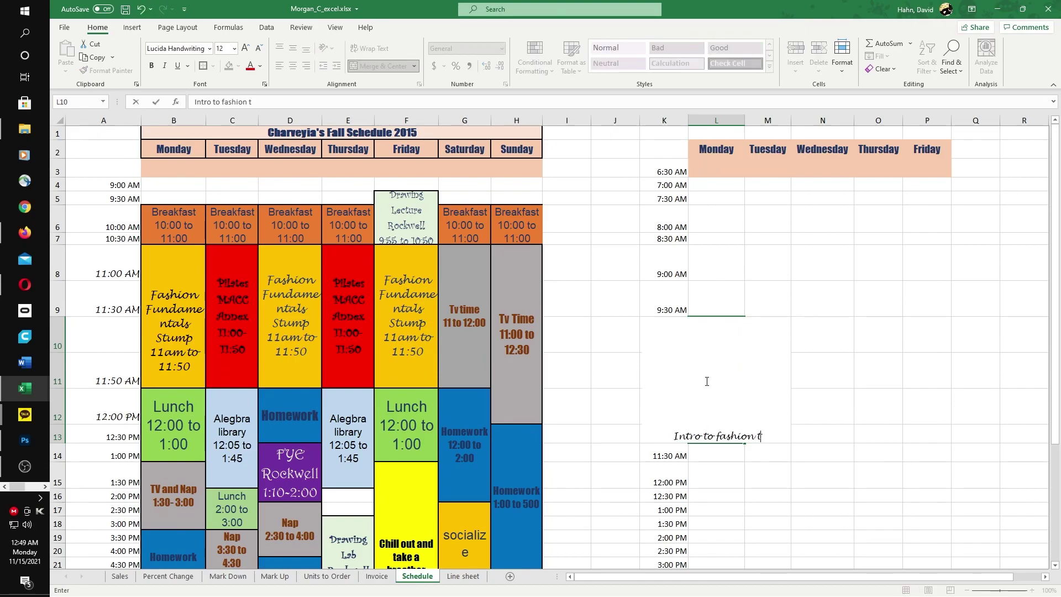
pyautogui.press('Return')
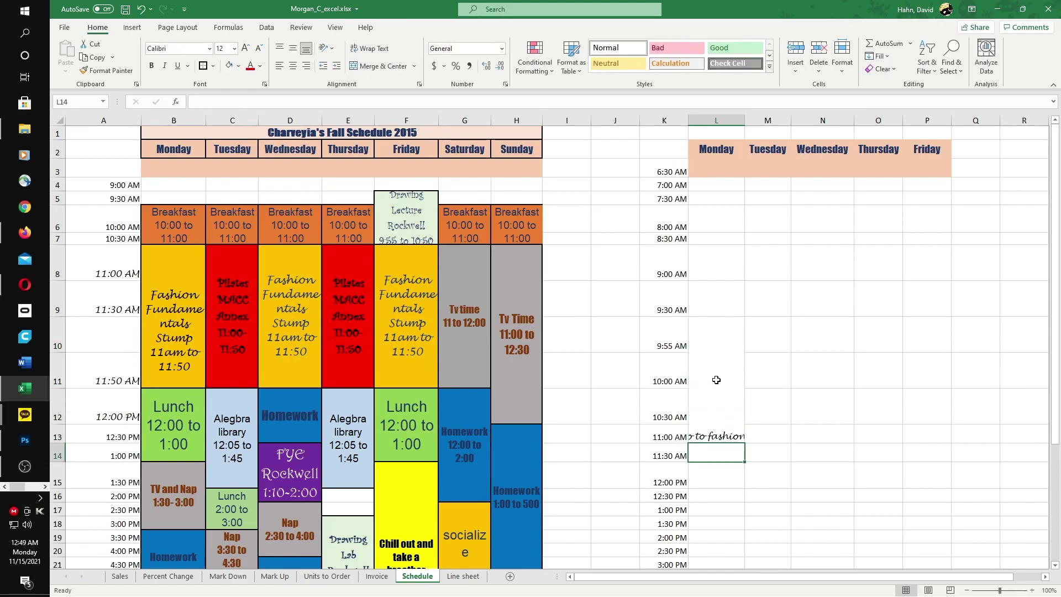
# Step: Turn on Wrap Text for the merged Monday class cell
pyautogui.click(706, 381)
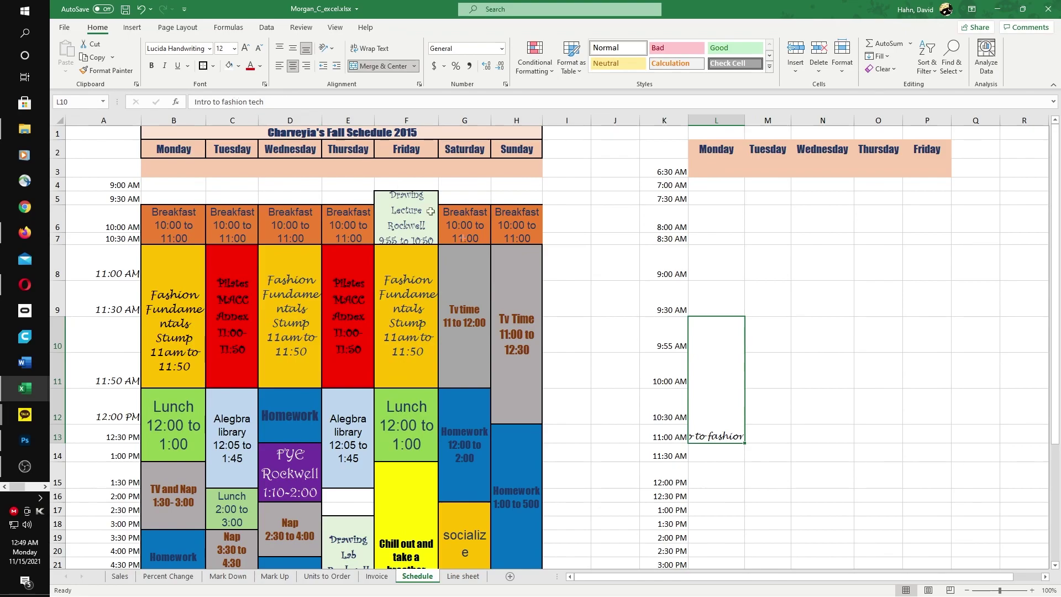
pyautogui.doubleClick(721, 410)
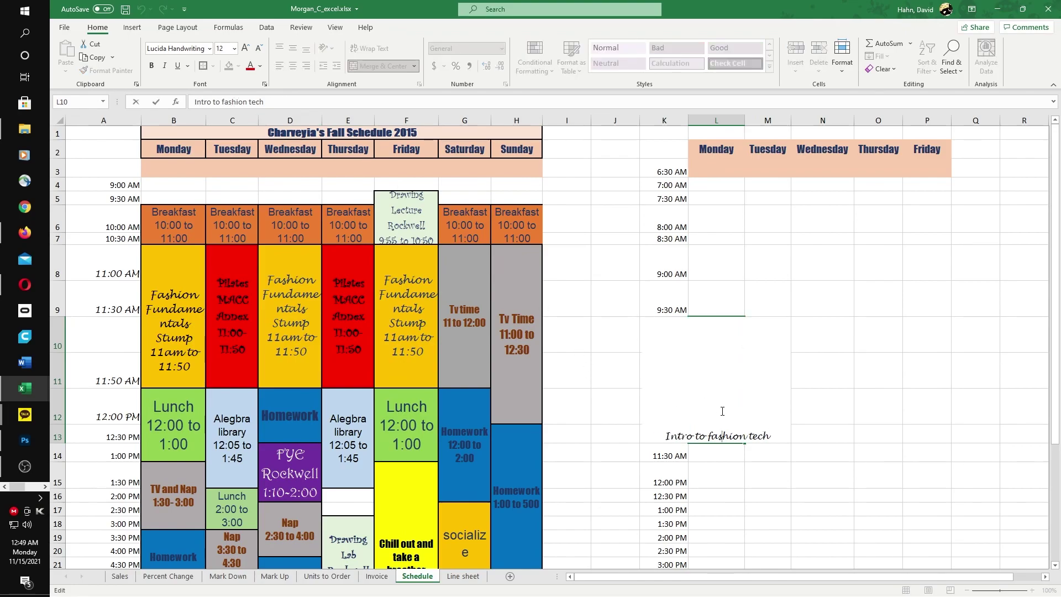
pyautogui.doubleClick(715, 399)
pyautogui.click(772, 493)
pyautogui.click(724, 398)
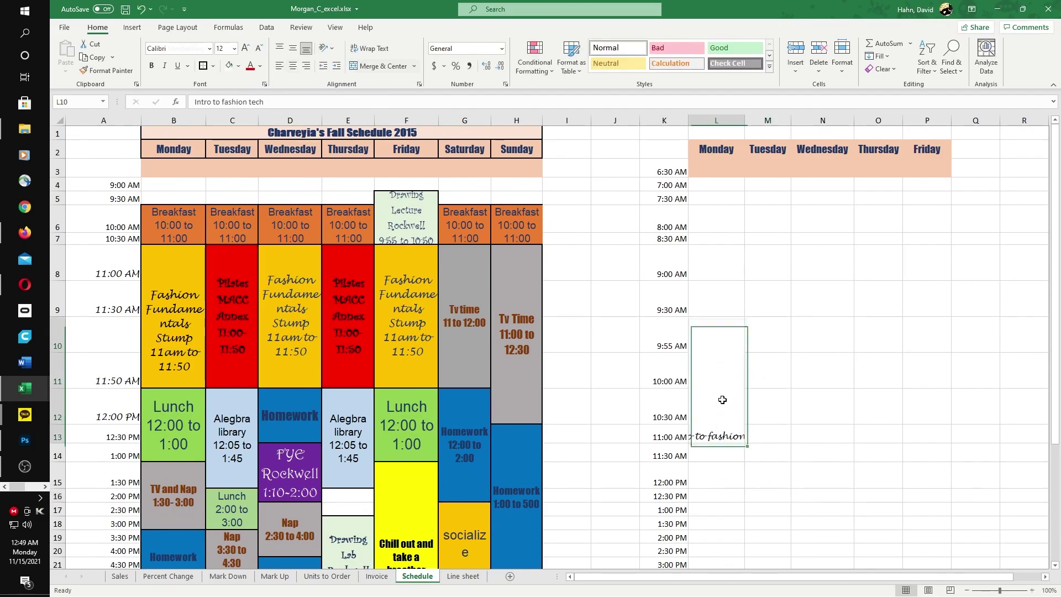
pyautogui.click(374, 49)
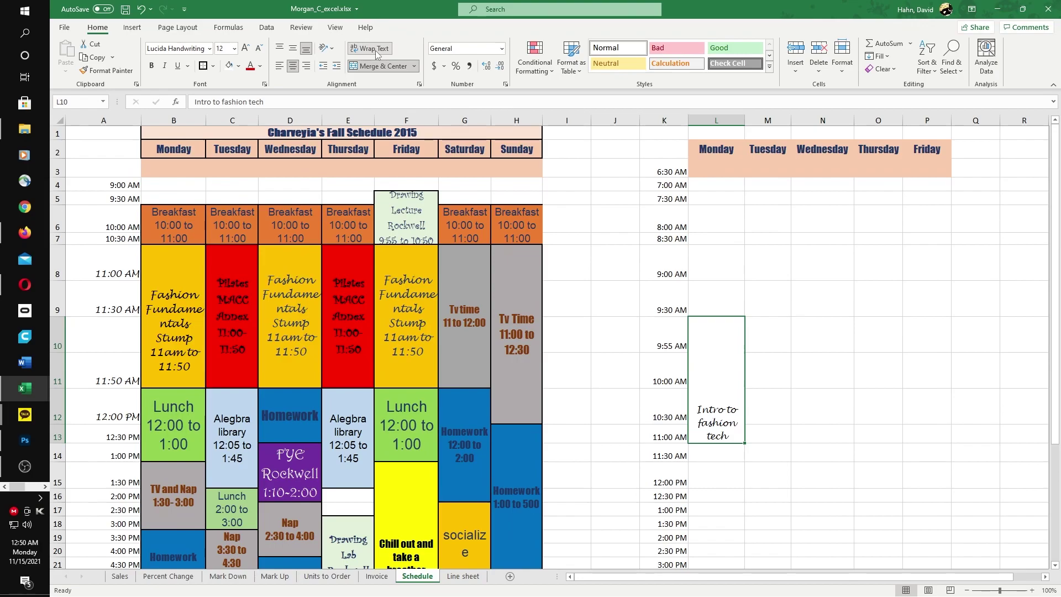
pyautogui.doubleClick(730, 435)
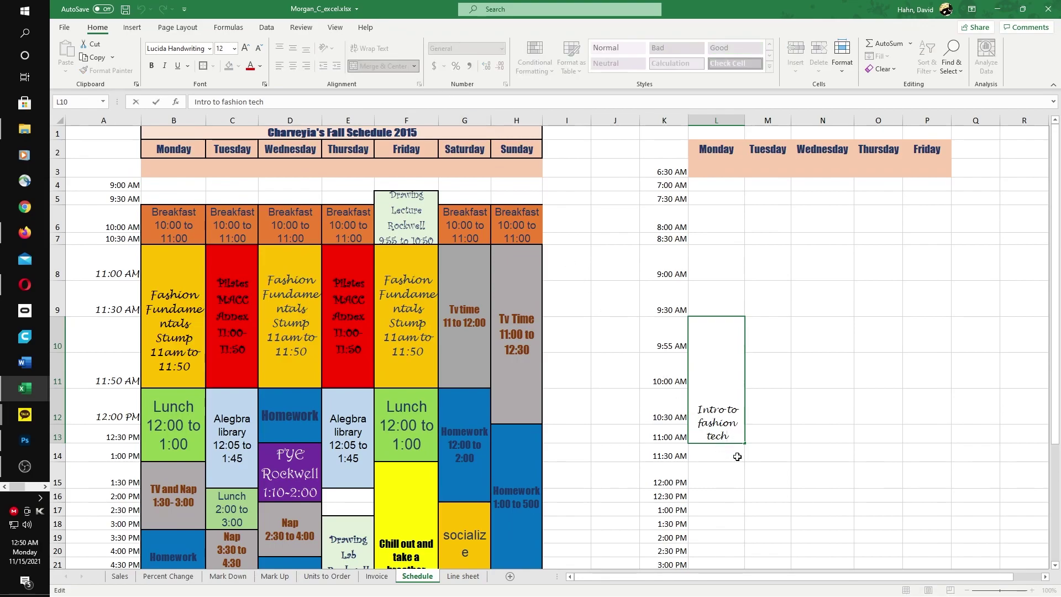
pyautogui.click(738, 456)
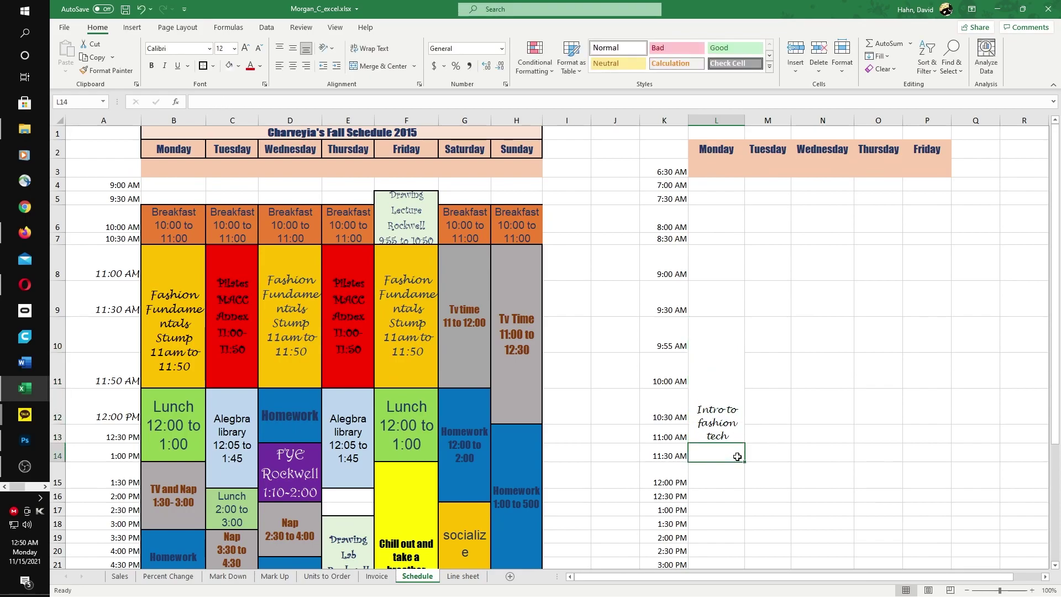
# Step: Add 'My Room' and the instructor's name as separate lines under Intro to fashion tech
pyautogui.doubleClick(729, 439)
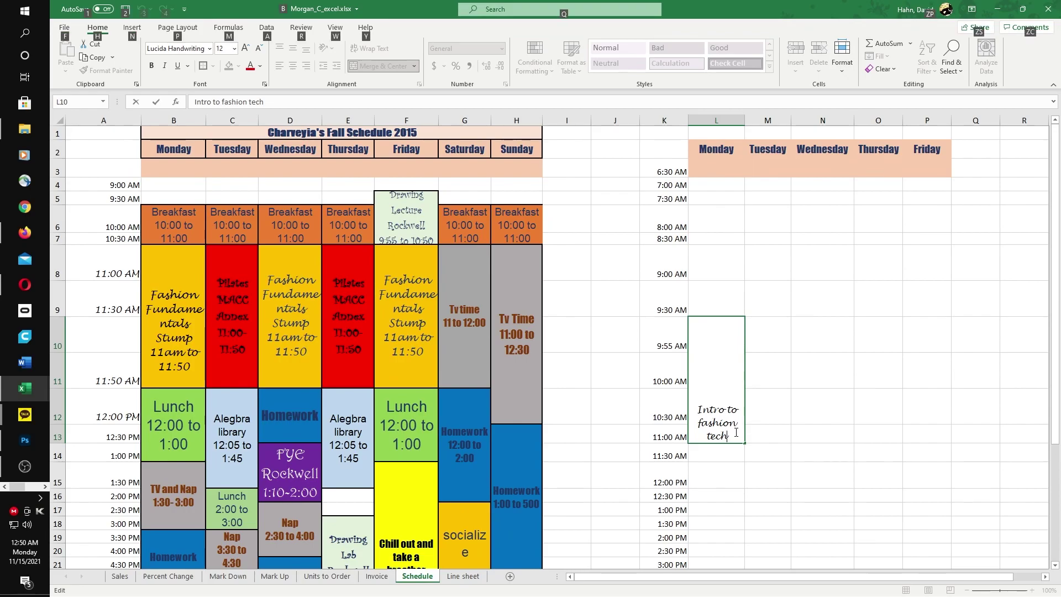
pyautogui.hotkey('alt', 'Return')
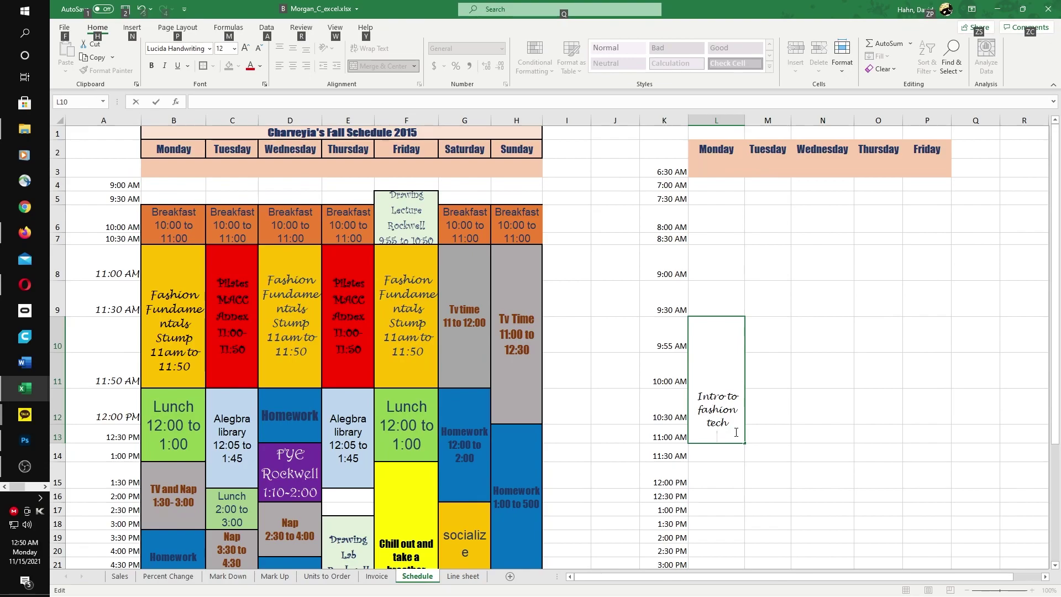
pyautogui.write('Stump')
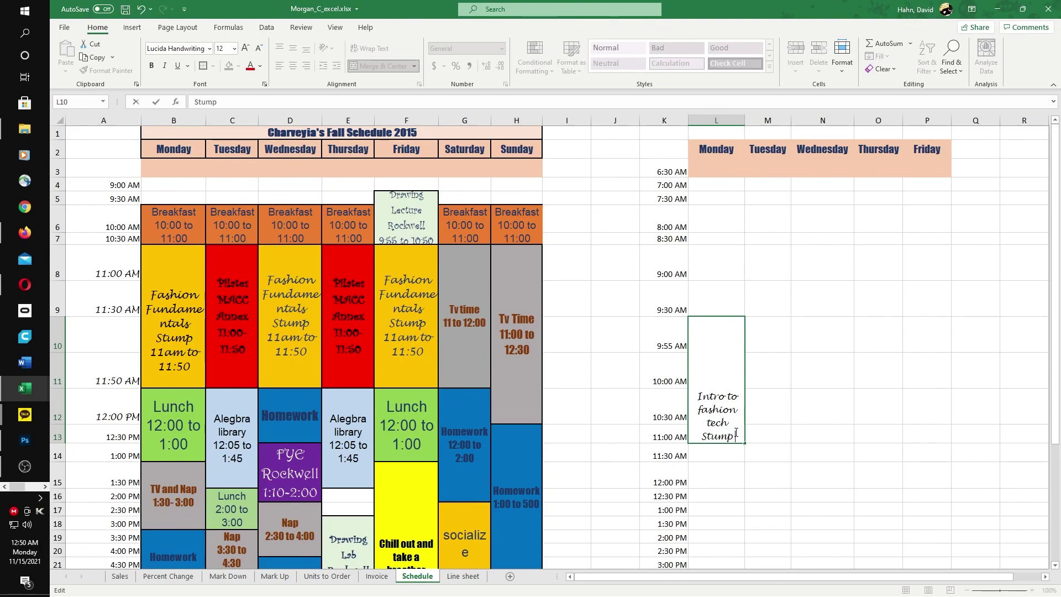
pyautogui.press('BackSpace')
pyautogui.write('My Room')
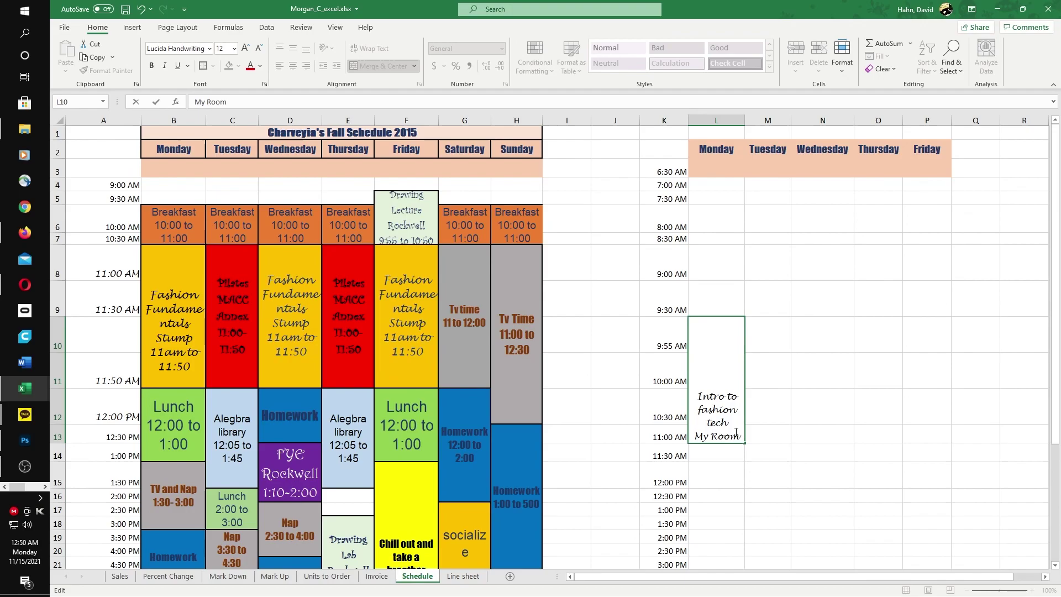
pyautogui.hotkey('alt', 'Return')
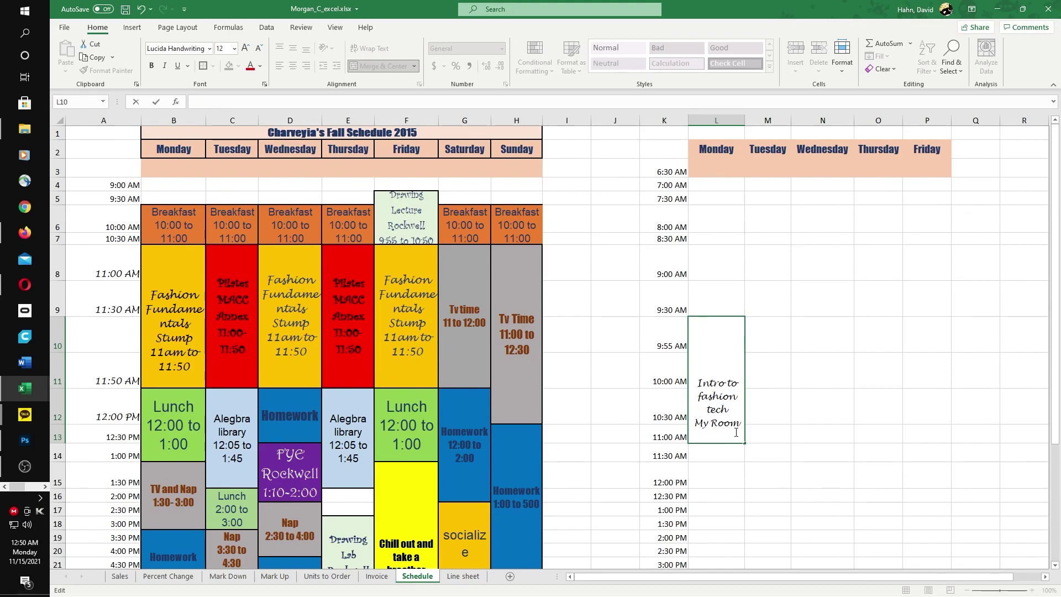
pyautogui.write('Prof Hahn')
pyautogui.click(717, 397)
# Step: Middle-align the text in the merged Monday class block
pyautogui.click(832, 321)
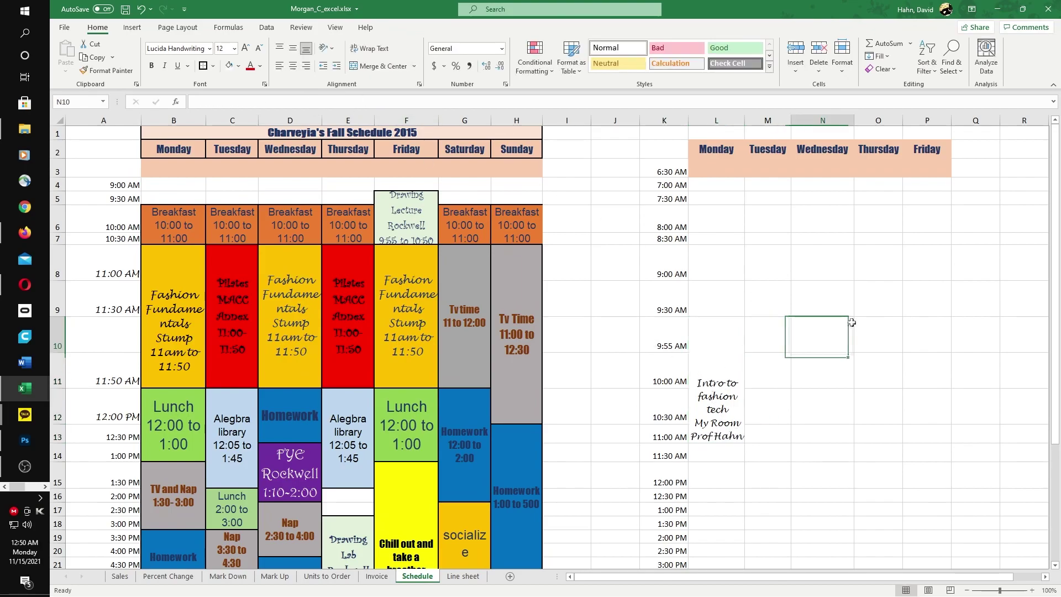
pyautogui.click(702, 351)
pyautogui.click(293, 51)
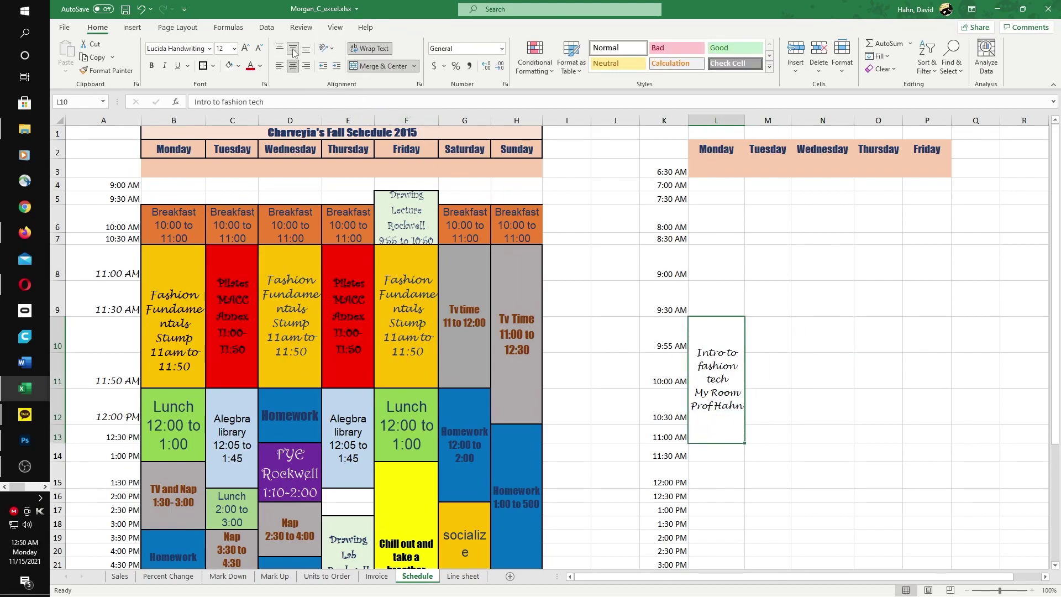
# Step: Give the Monday class block a light green fill colour
pyautogui.click(786, 378)
pyautogui.click(700, 354)
pyautogui.click(239, 66)
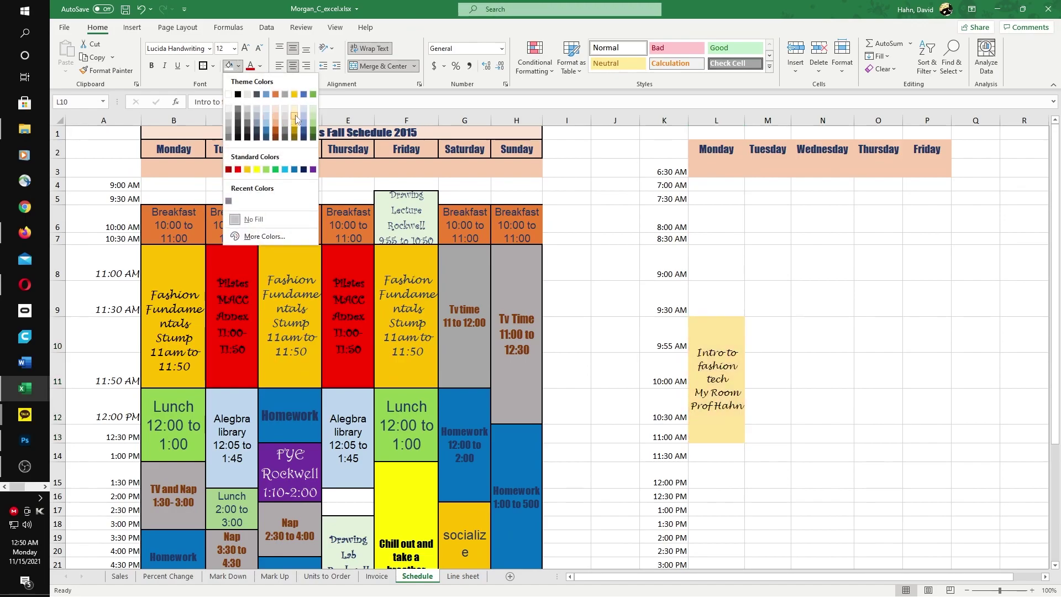
pyautogui.click(313, 115)
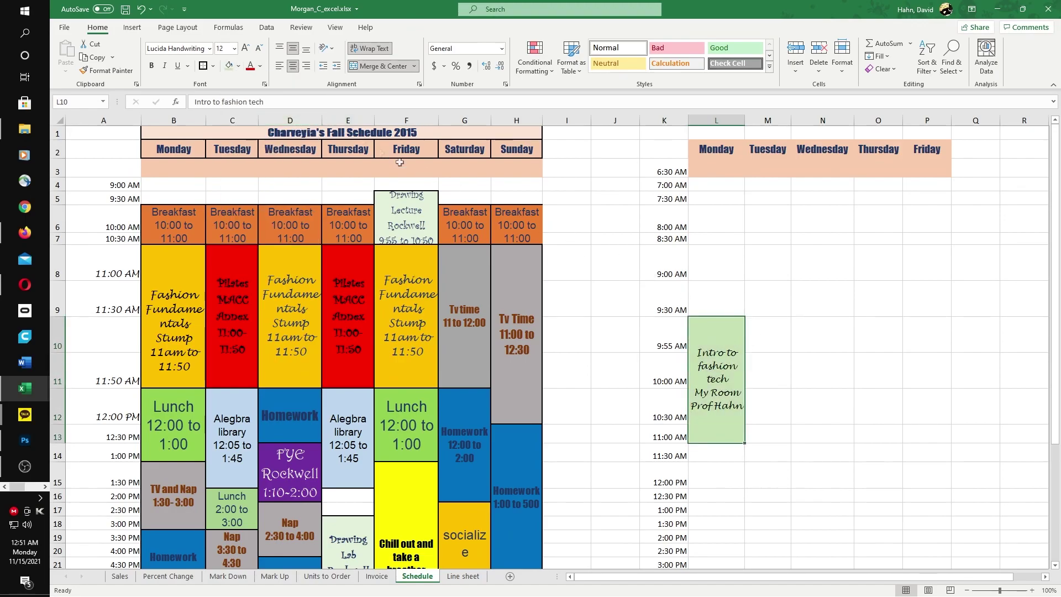
pyautogui.click(870, 269)
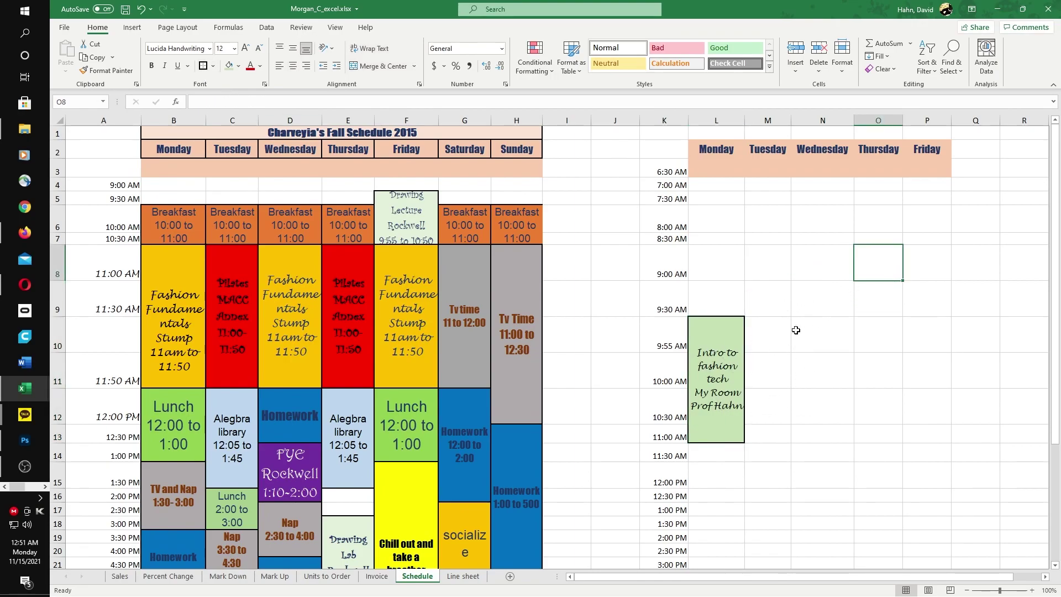
pyautogui.click(858, 308)
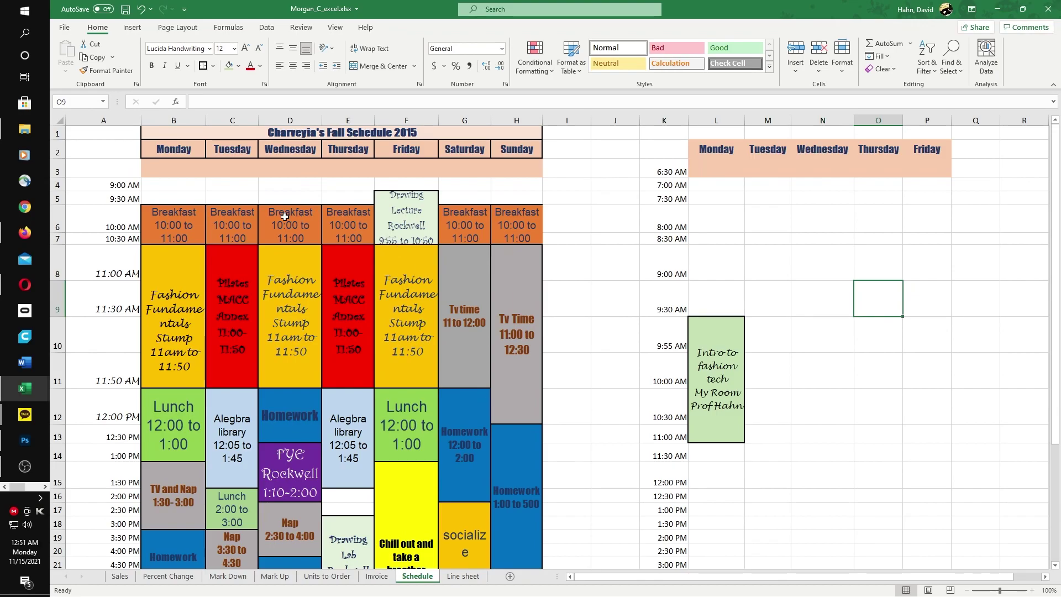
pyautogui.scroll(-3, 290, 215)
pyautogui.click(348, 305)
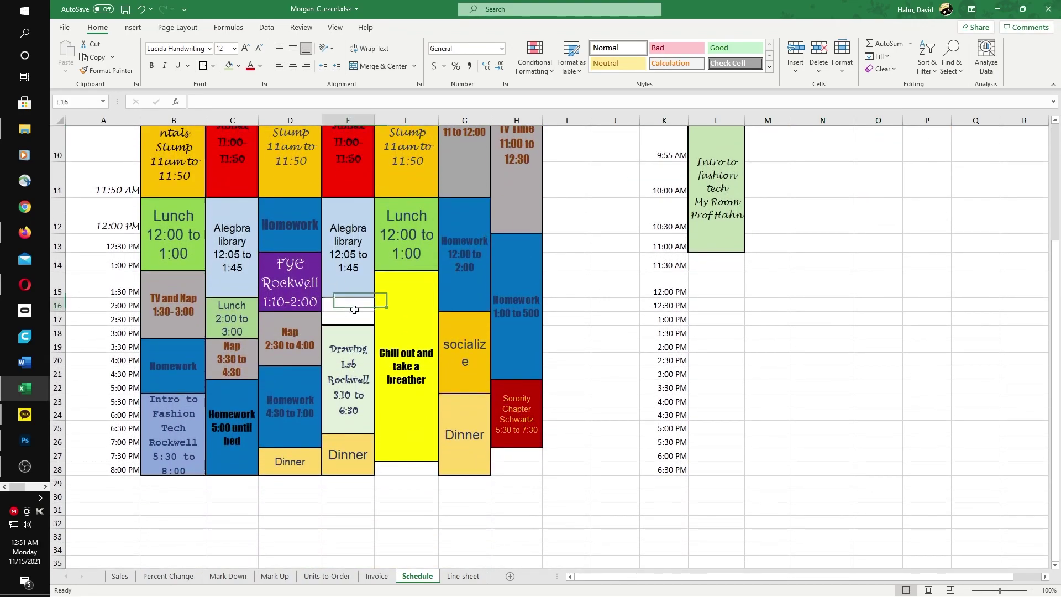
pyautogui.click(348, 320)
pyautogui.scroll(3, 389, 332)
pyautogui.scroll(-1, 389, 332)
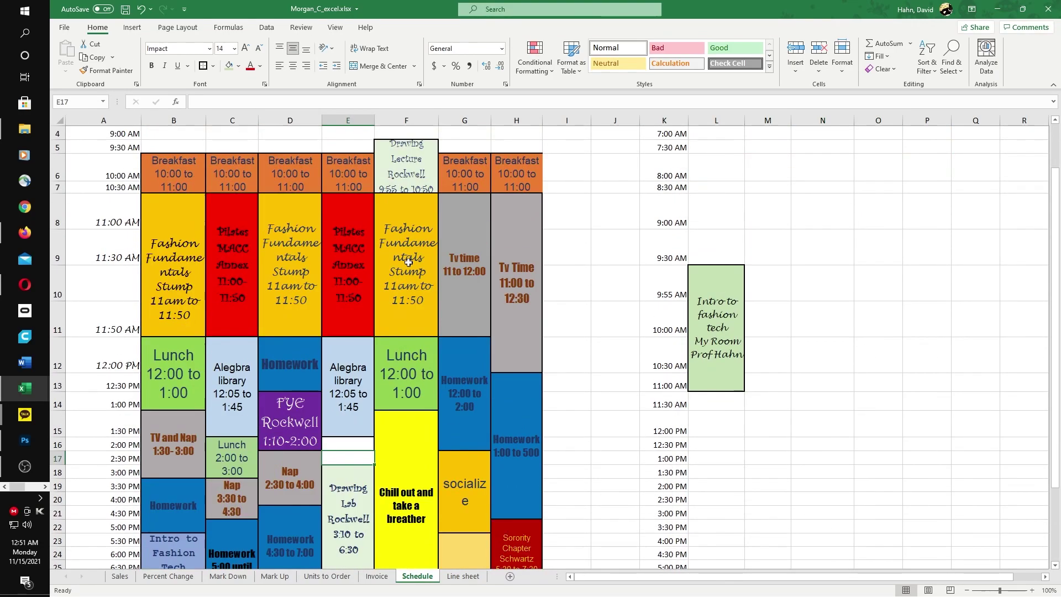
pyautogui.scroll(1, 283, 259)
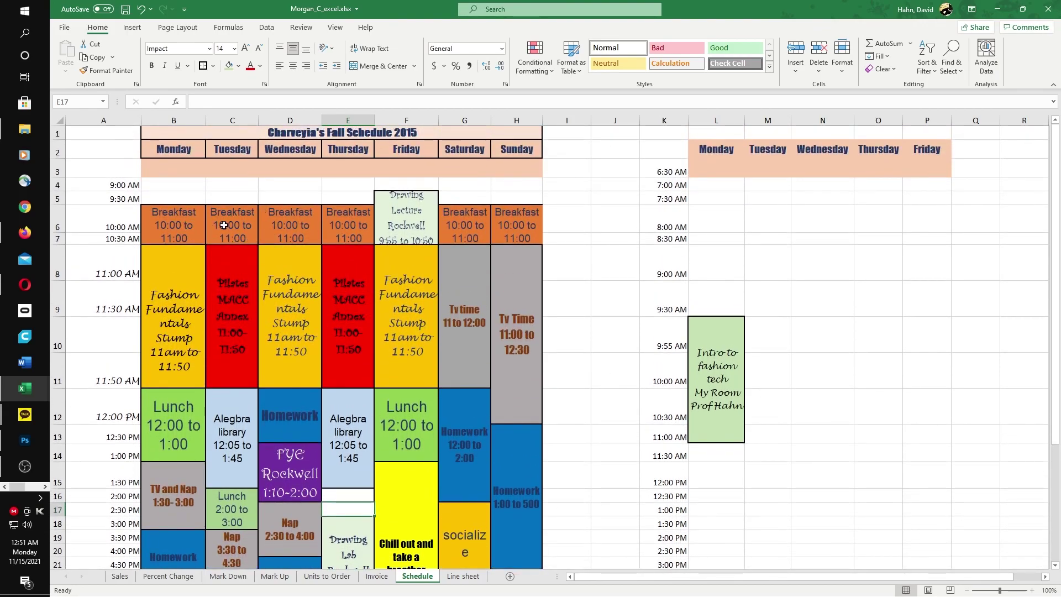
pyautogui.scroll(-1, 385, 342)
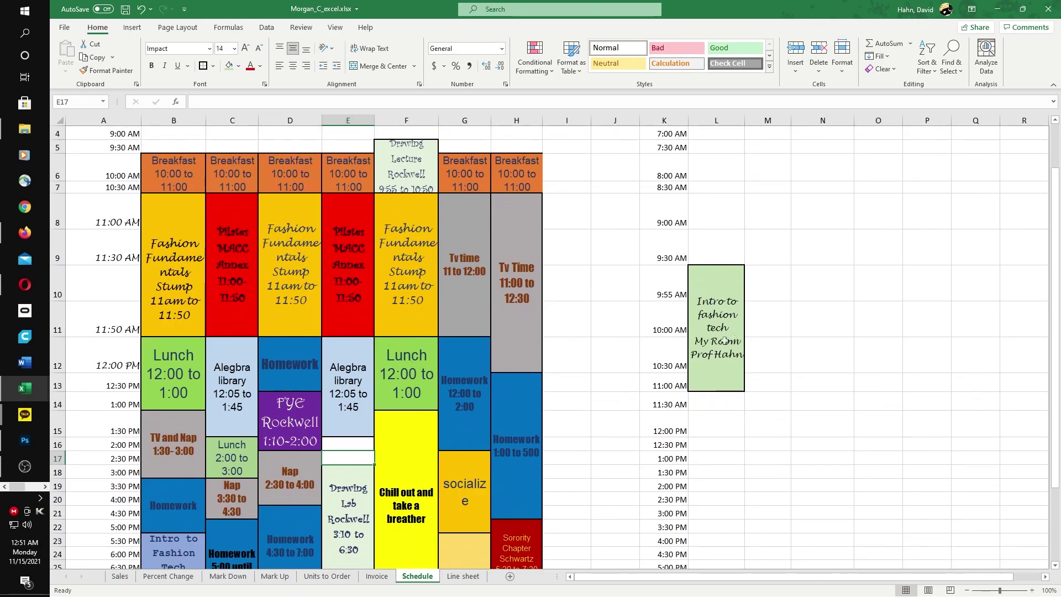
pyautogui.moveTo(774, 254); pyautogui.dragTo(876, 328)
pyautogui.scroll(1, 786, 363)
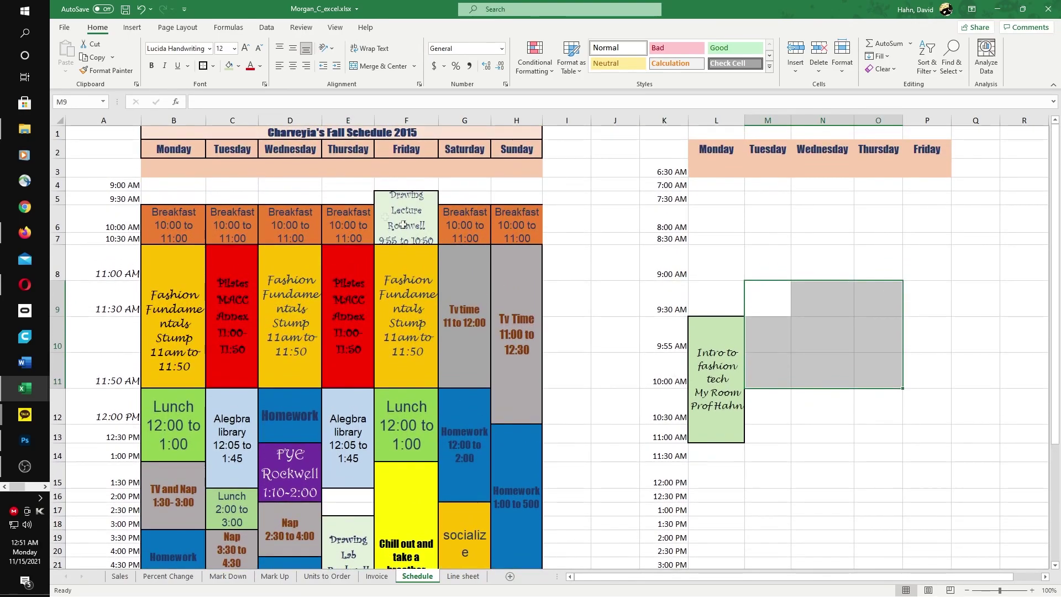
pyautogui.click(412, 156)
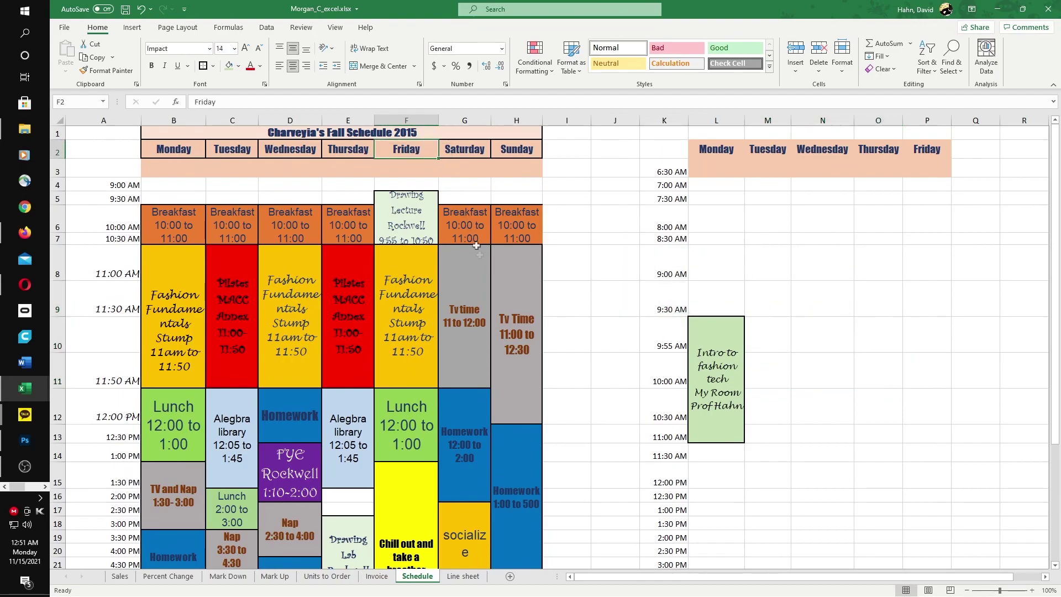
pyautogui.click(474, 132)
pyautogui.click(520, 148)
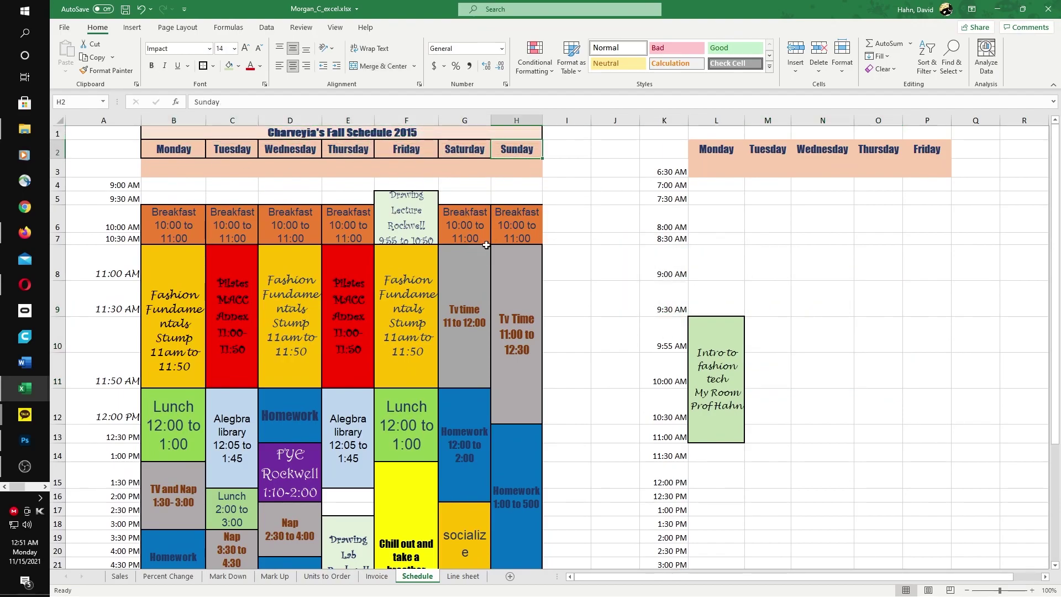
pyautogui.scroll(-2, 592, 334)
pyautogui.scroll(2, 632, 349)
pyautogui.scroll(-2, 763, 264)
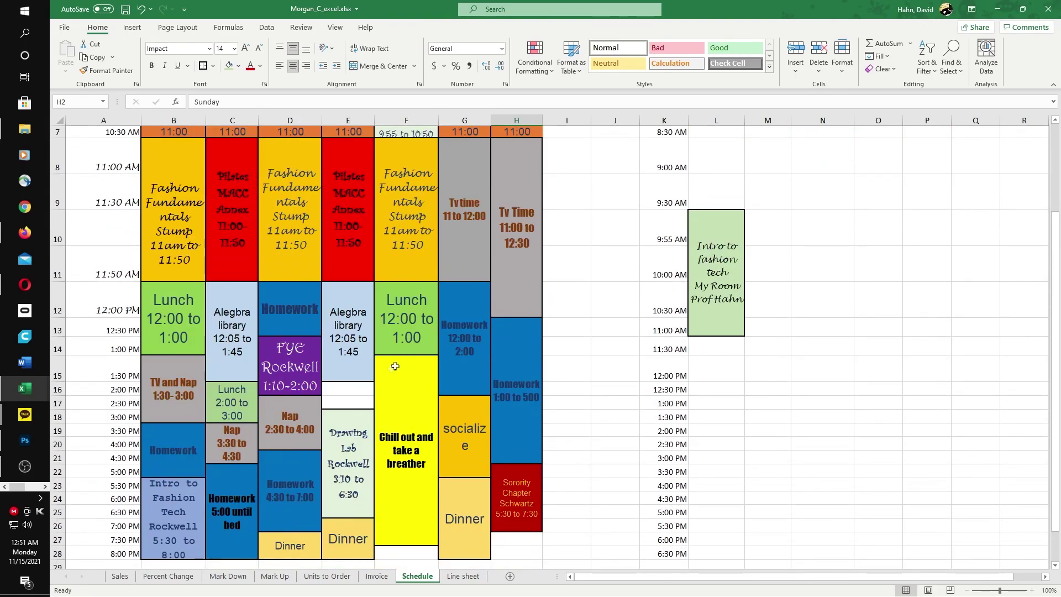
pyautogui.scroll(2, 248, 321)
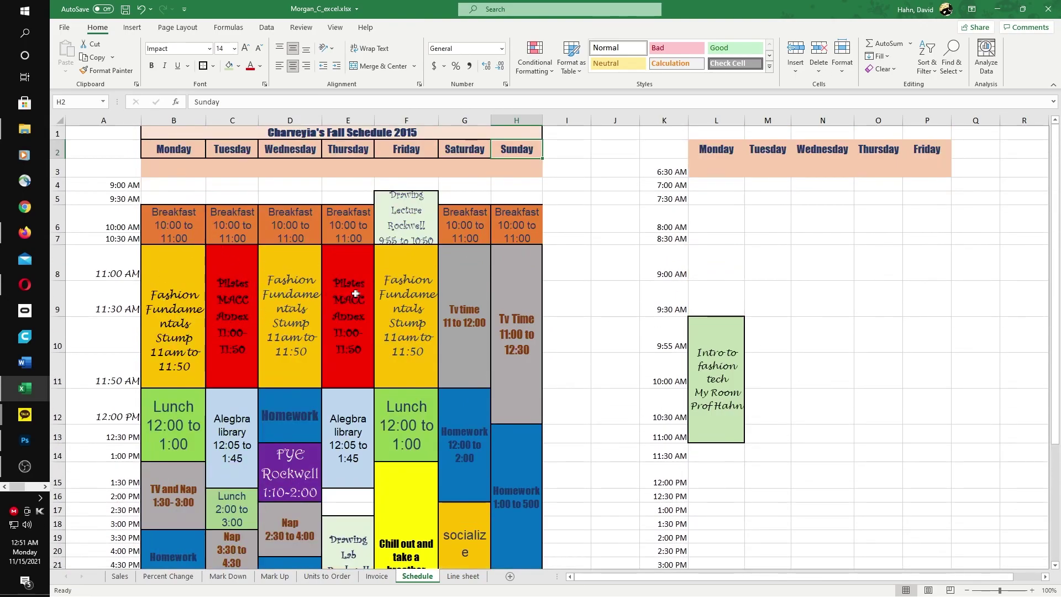